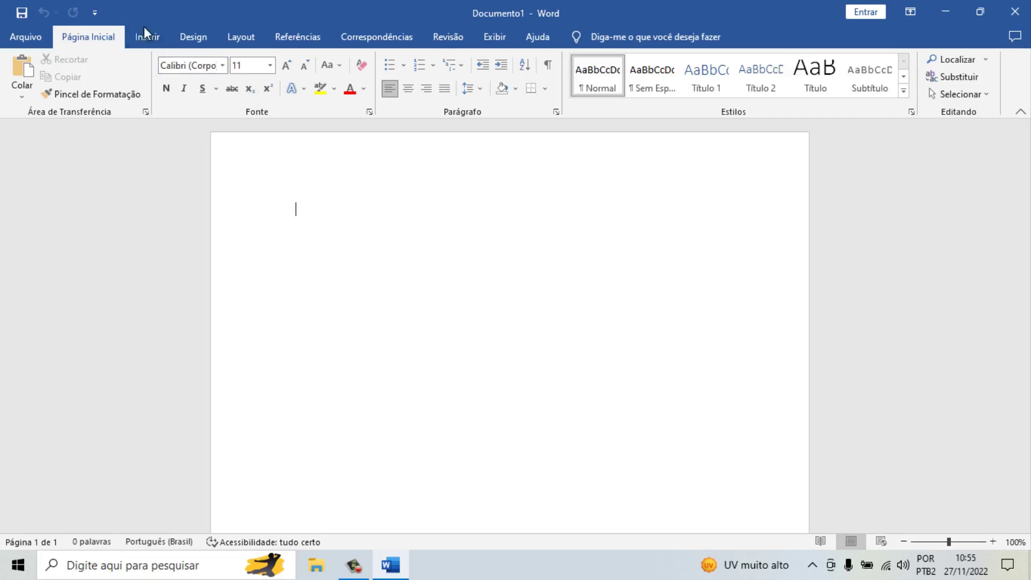
Step: Insert the picture file ramos from this device's Área de Trabalho folder into the blank document
left_click(147, 33)
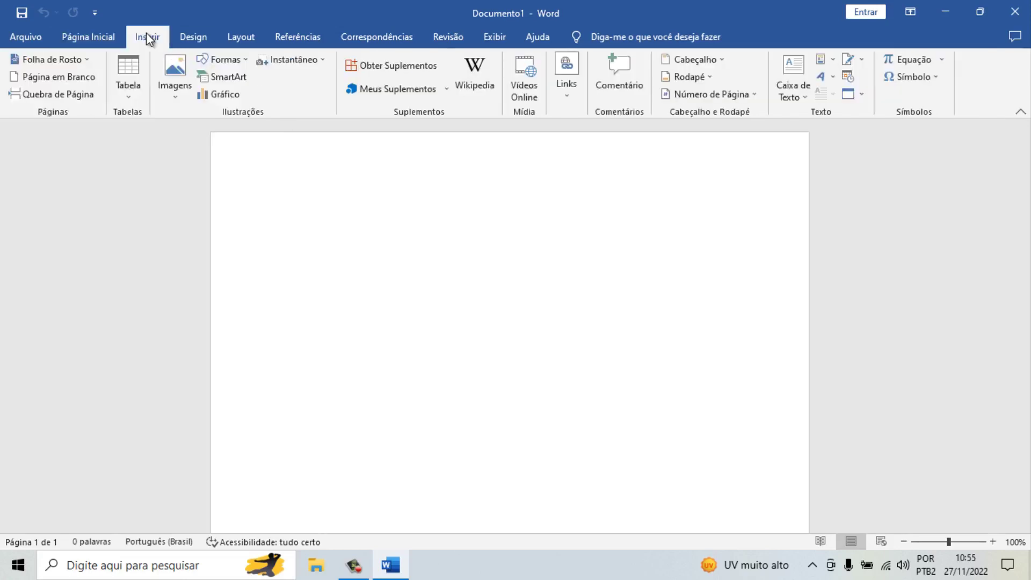
left_click(175, 93)
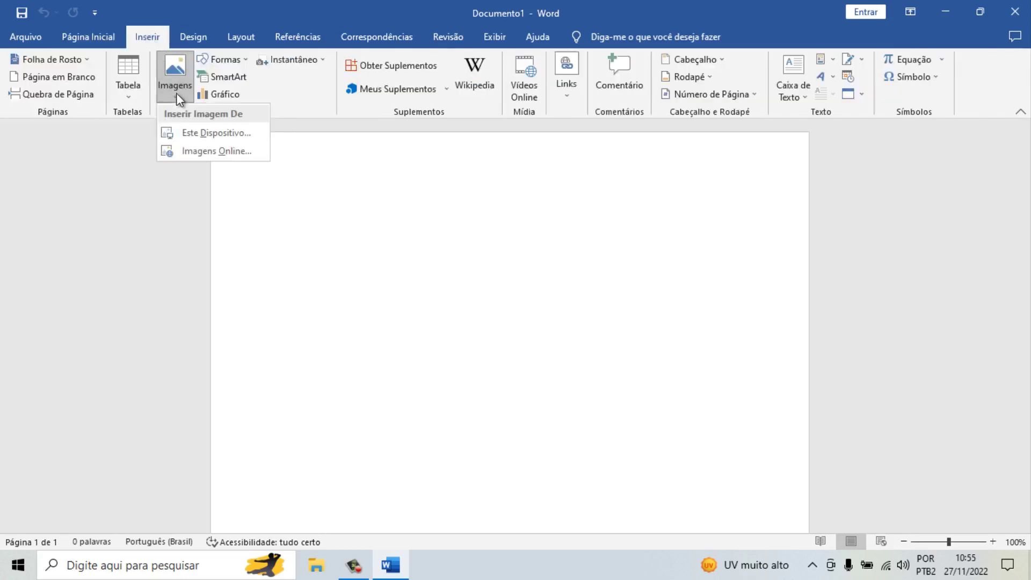
left_click(217, 134)
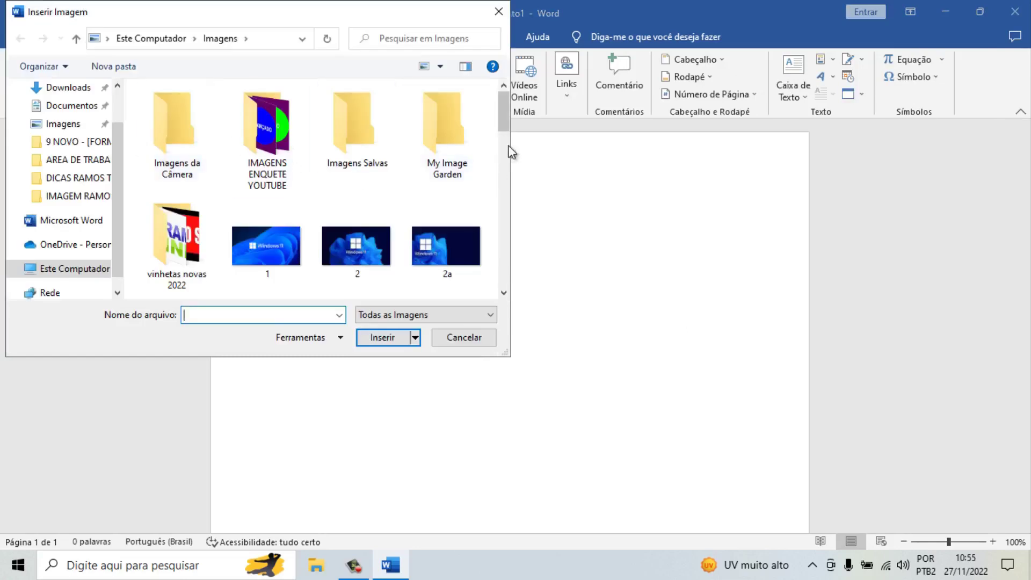
scroll(123, 143, "up", 2)
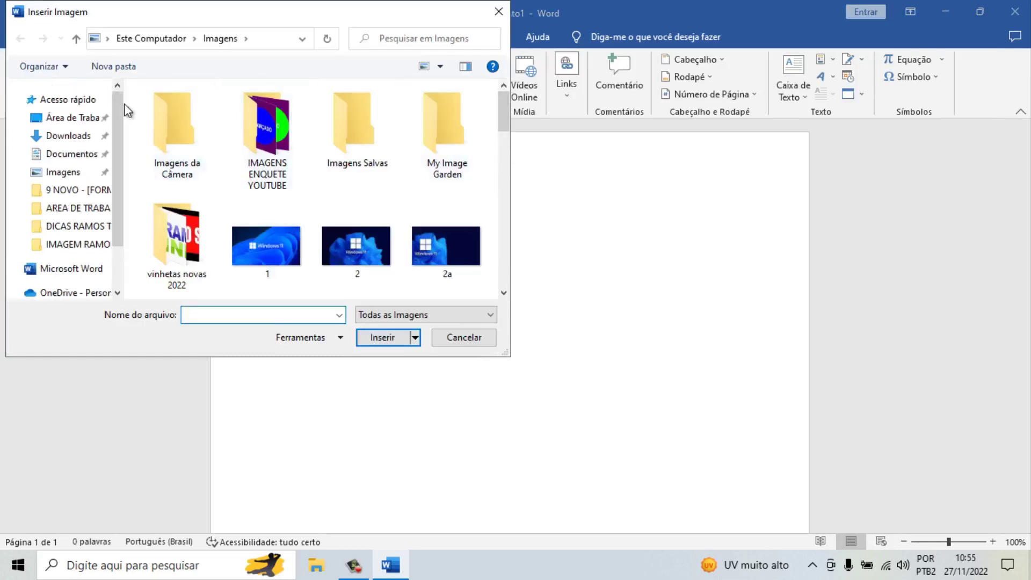
left_click(69, 118)
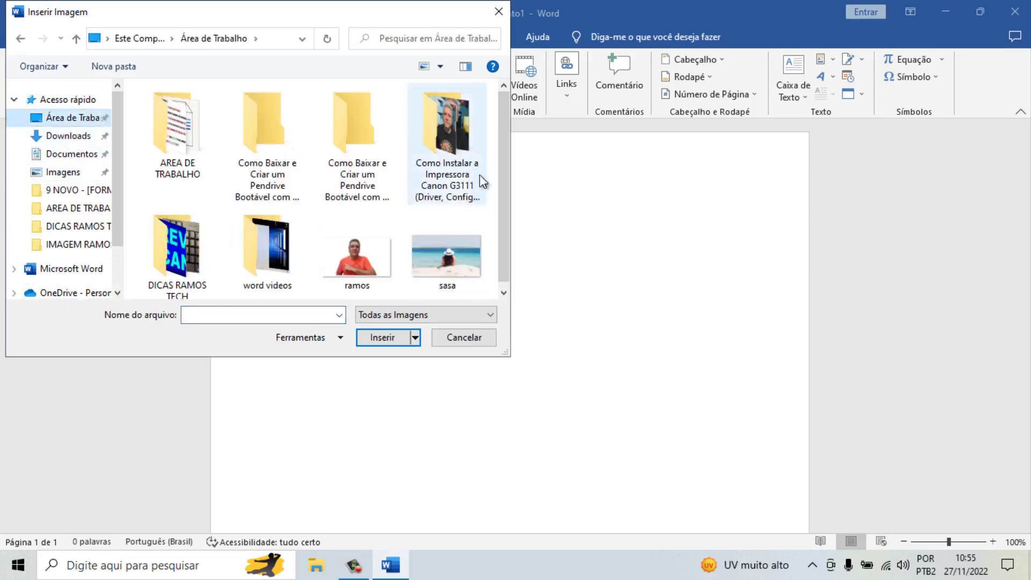
scroll(484, 225, "down", 1)
double_click(375, 257)
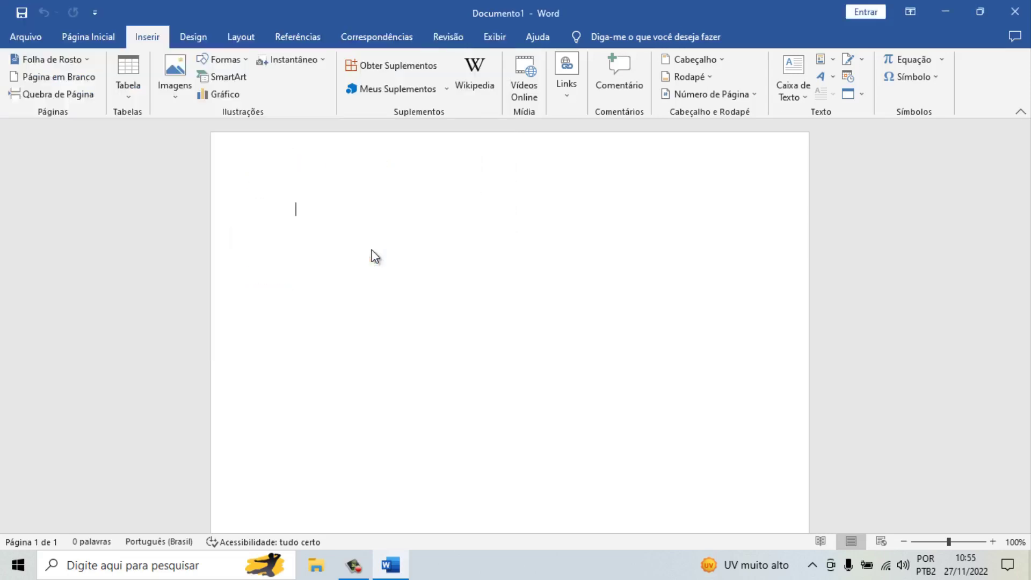
left_click(746, 350)
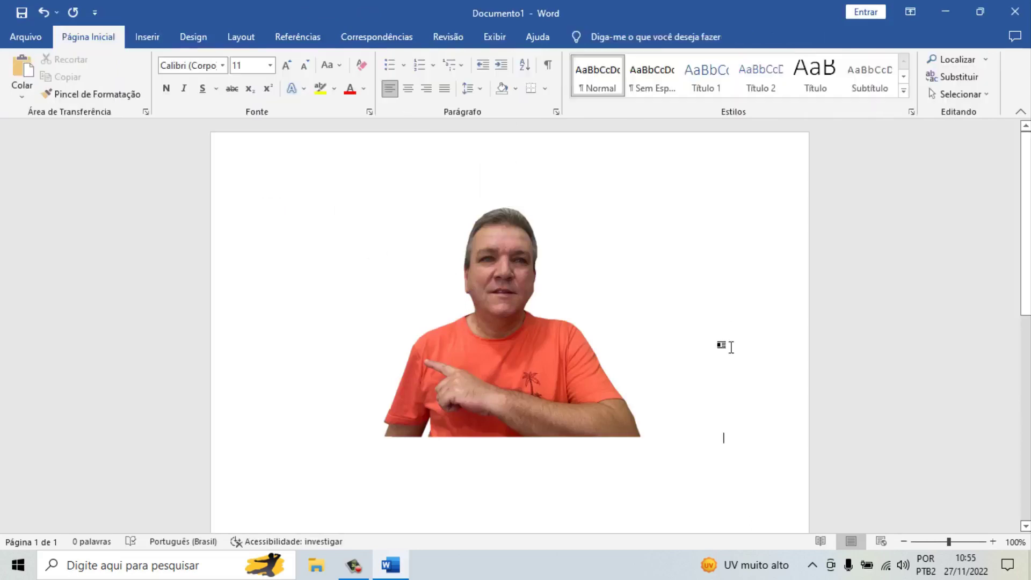
Step: Delete the inserted picture from the page
left_click(539, 268)
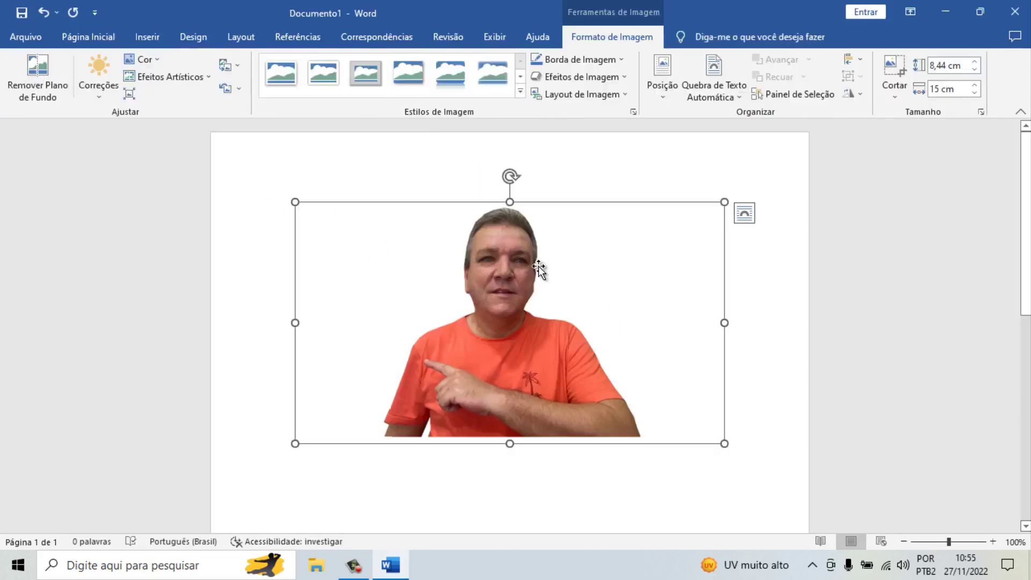
key("Delete")
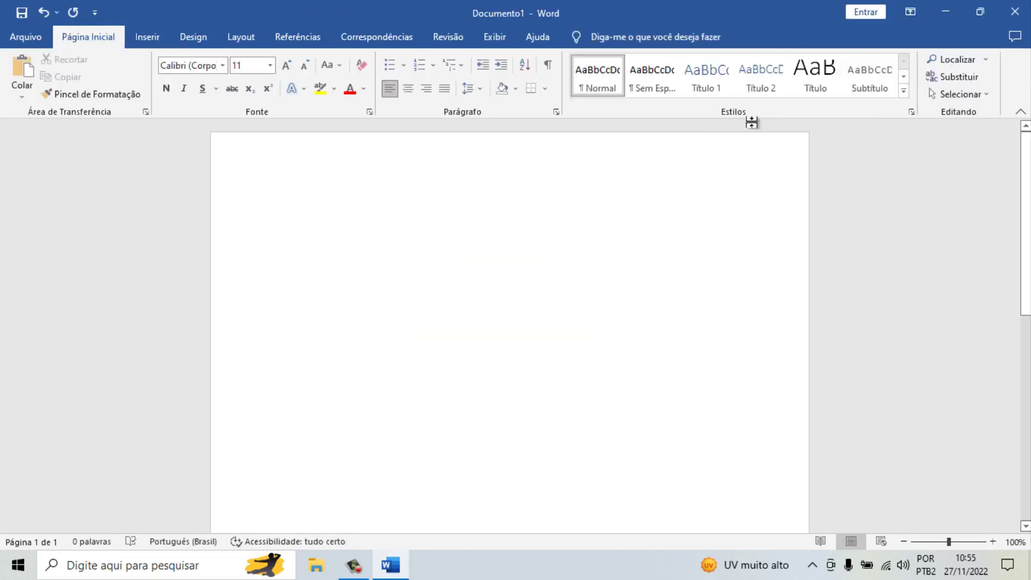
Step: Reduce the document window to expose the desktop, place the ramos picture file from there into the page, and maximize the window again
left_click(980, 11)
left_click_drag(630, 126, 755, 97)
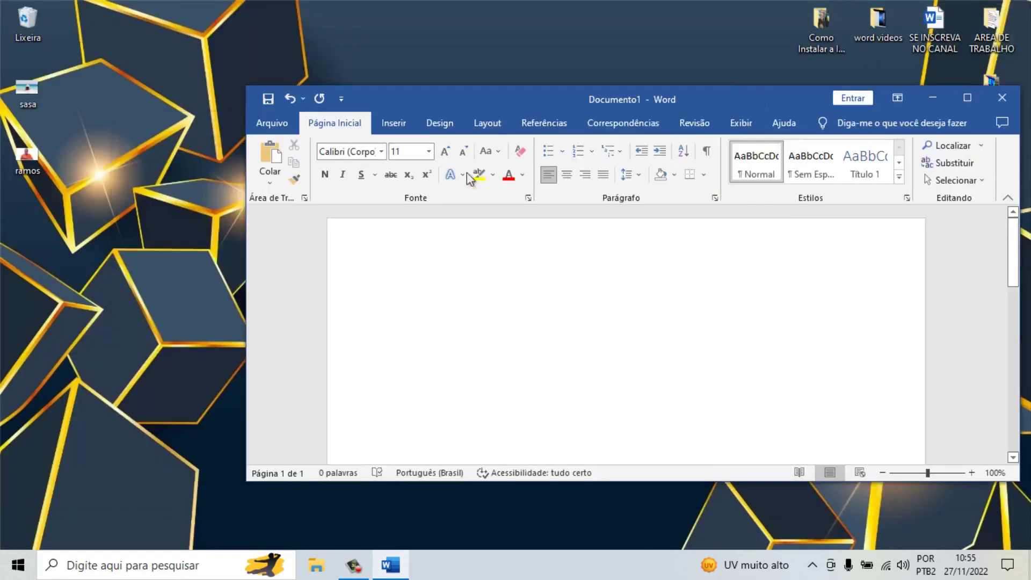
left_click(27, 159)
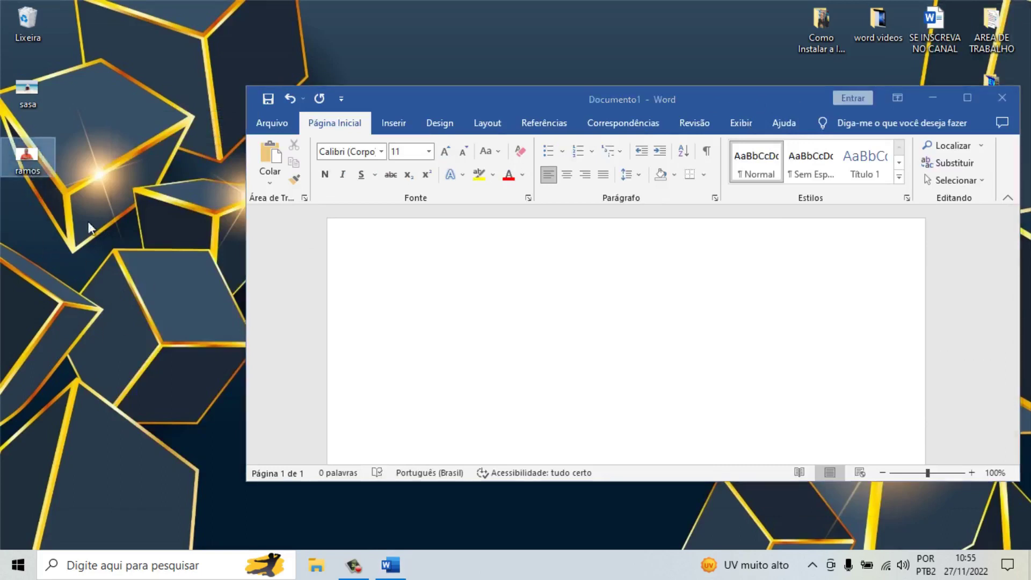
left_click_drag(40, 170, 674, 324)
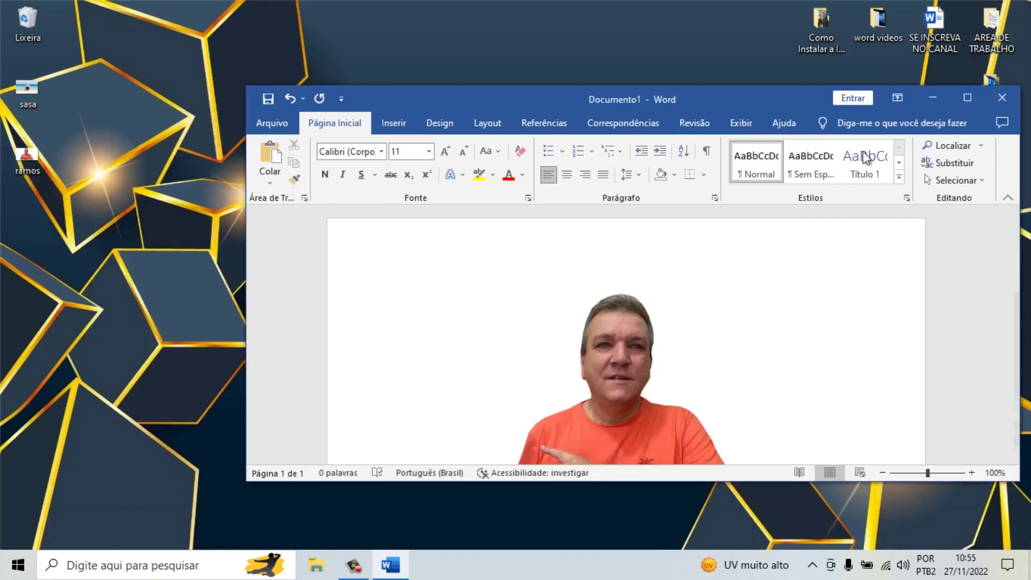
left_click(967, 97)
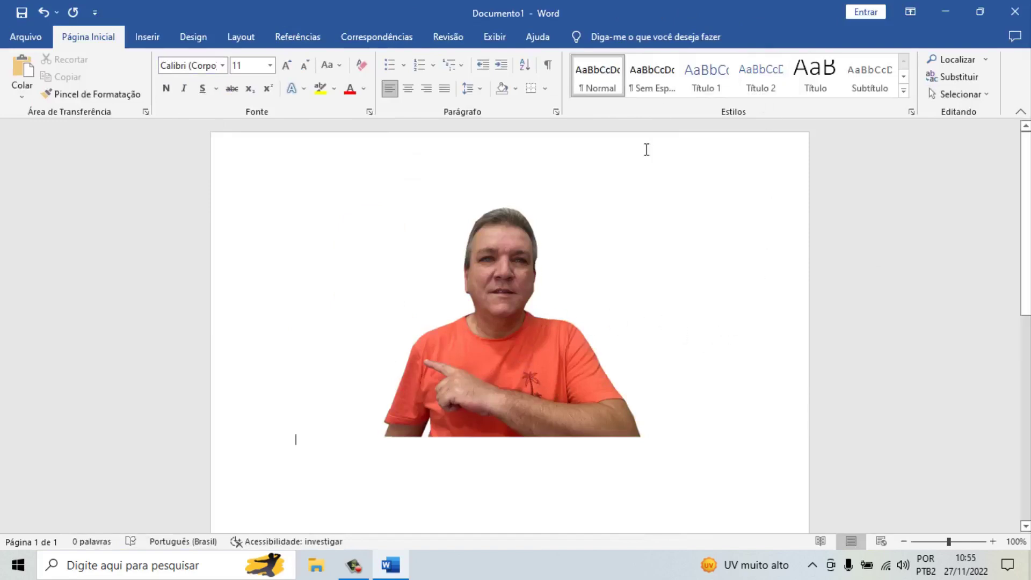
left_click(520, 296)
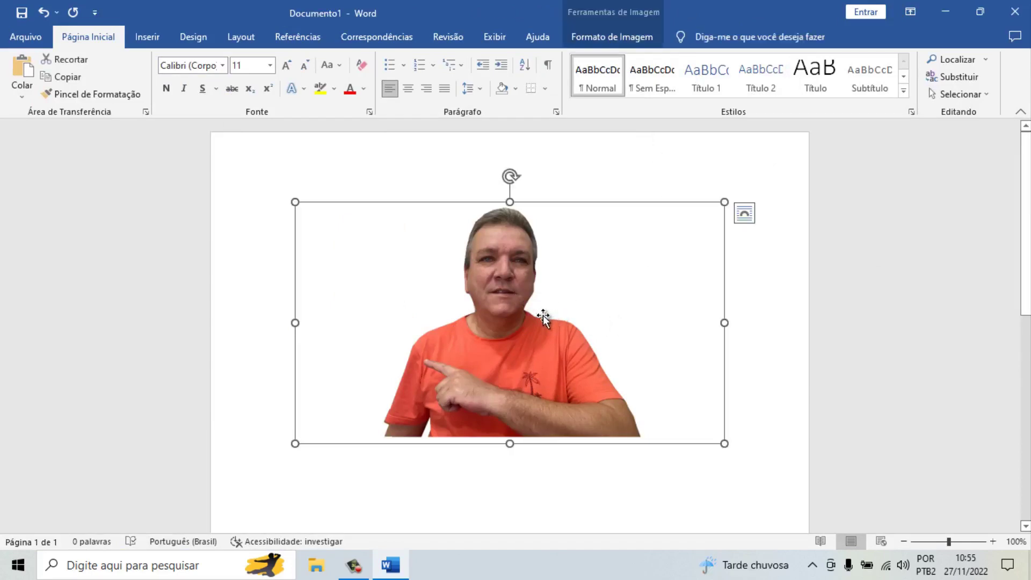
left_click(200, 36)
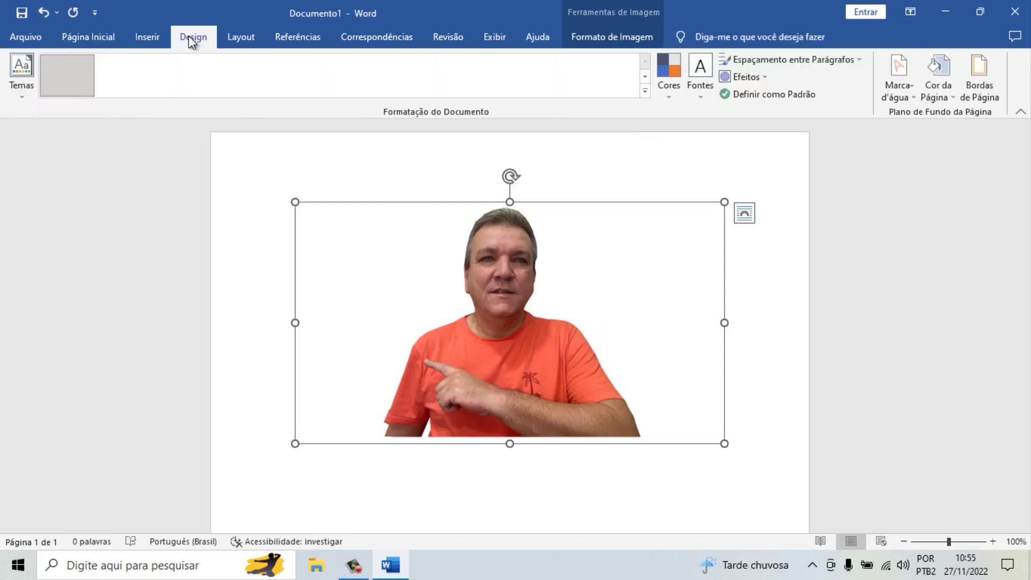
left_click(238, 38)
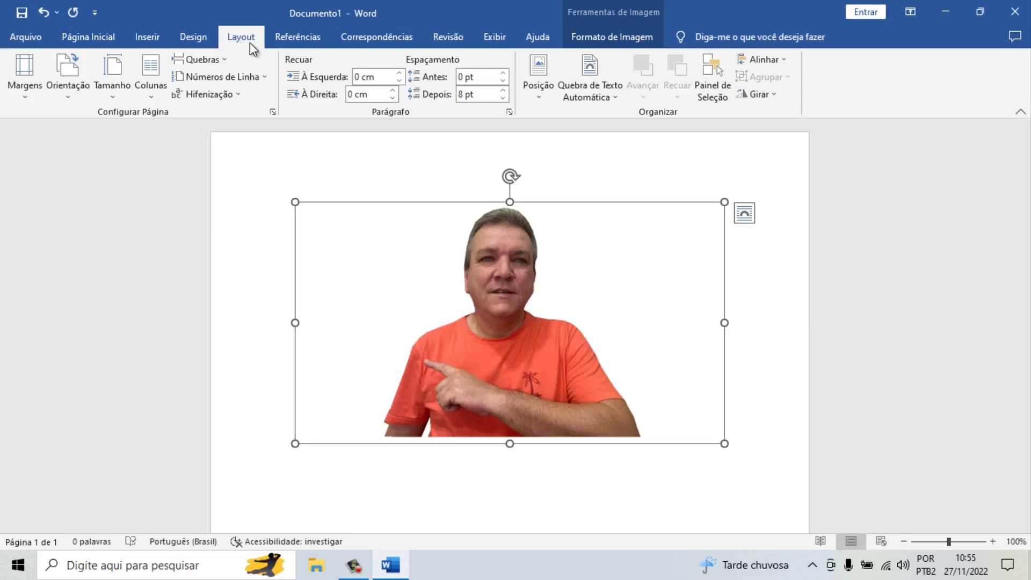
left_click(88, 38)
left_click(149, 38)
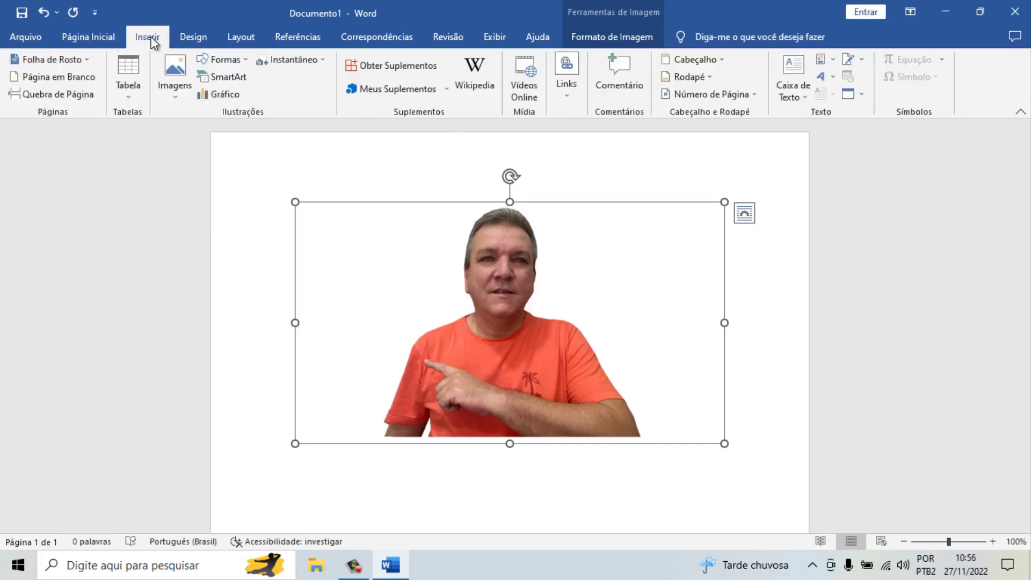
left_click(188, 37)
left_click(240, 39)
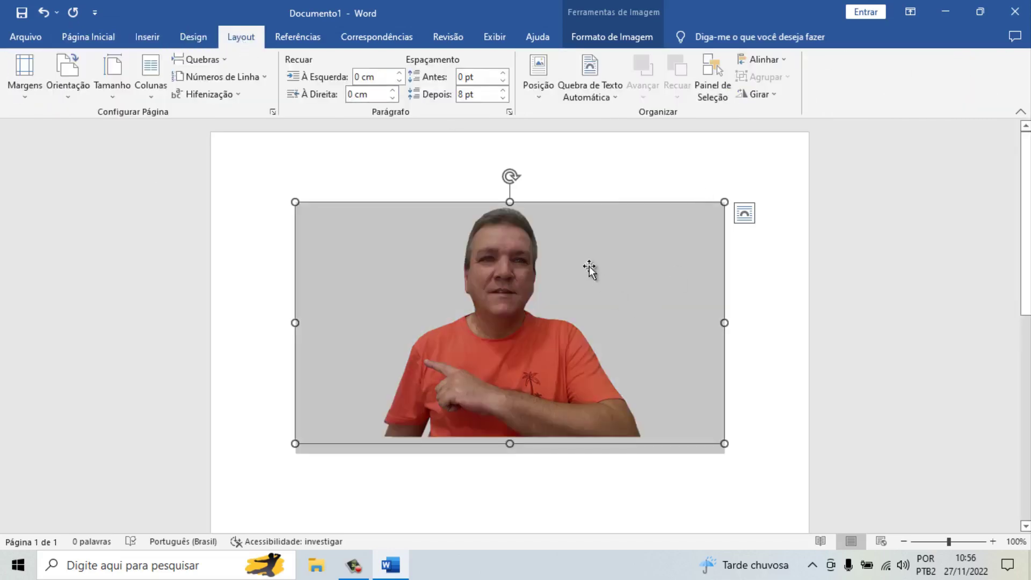
left_click(763, 387)
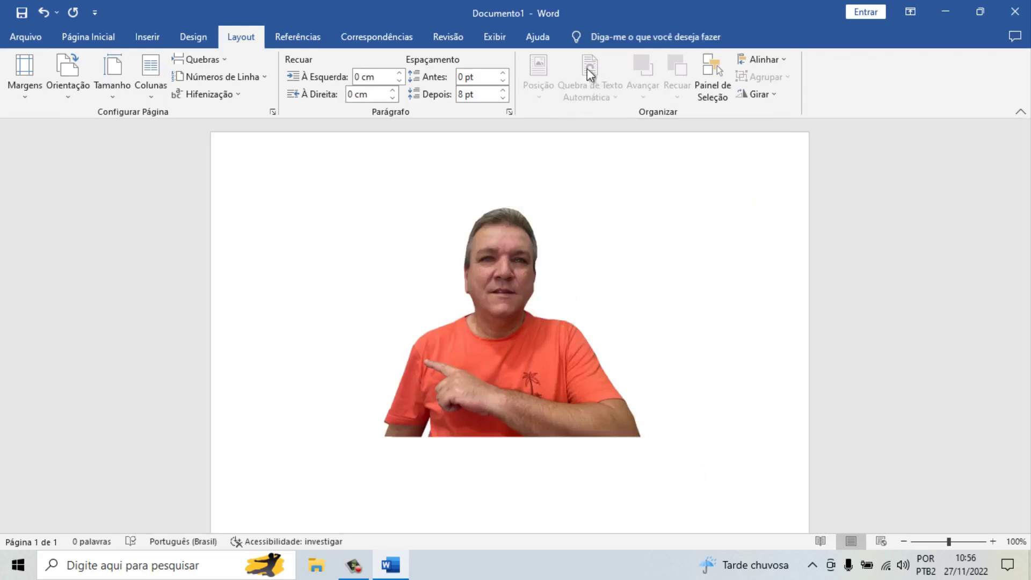
Step: Try Quadrado text wrapping on the picture with a small move down and to the left, and undo both changes
left_click(542, 259)
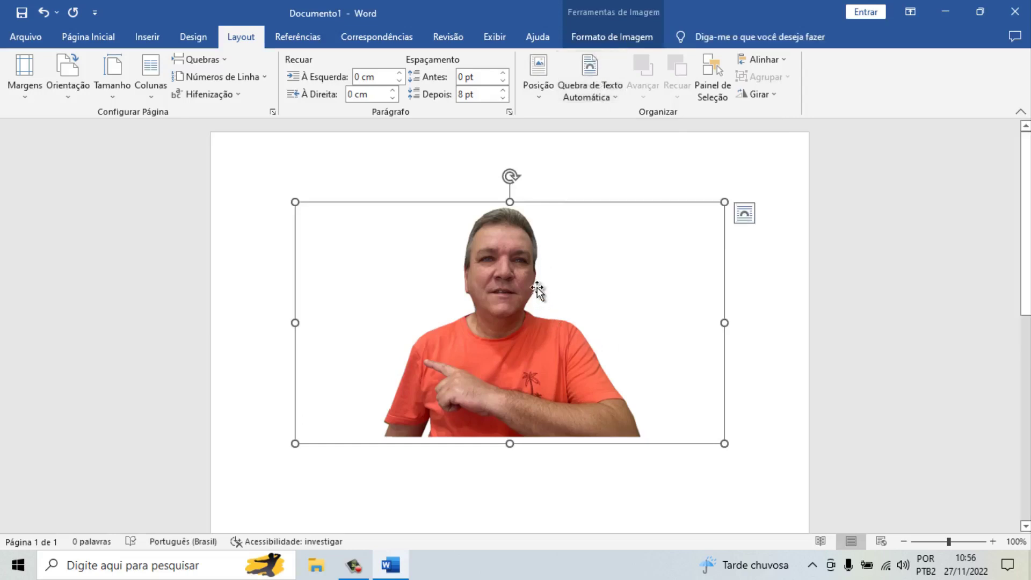
left_click(600, 81)
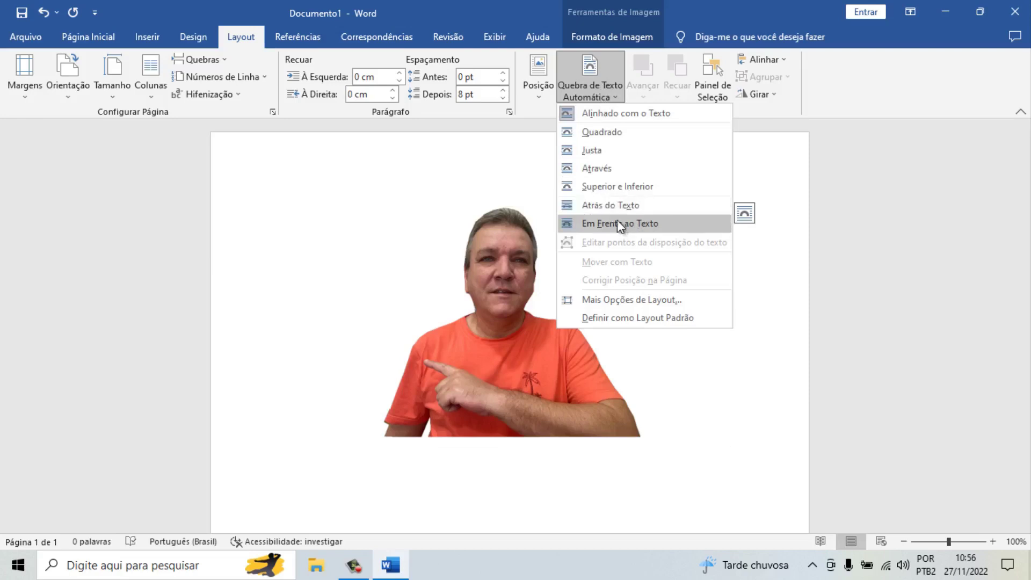
left_click(613, 135)
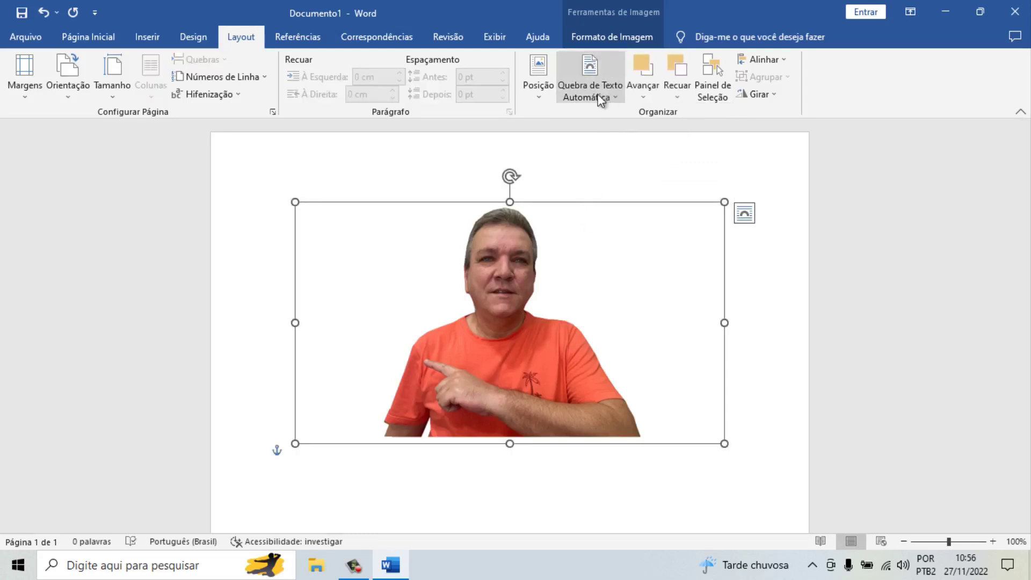
left_click_drag(525, 235, 502, 247)
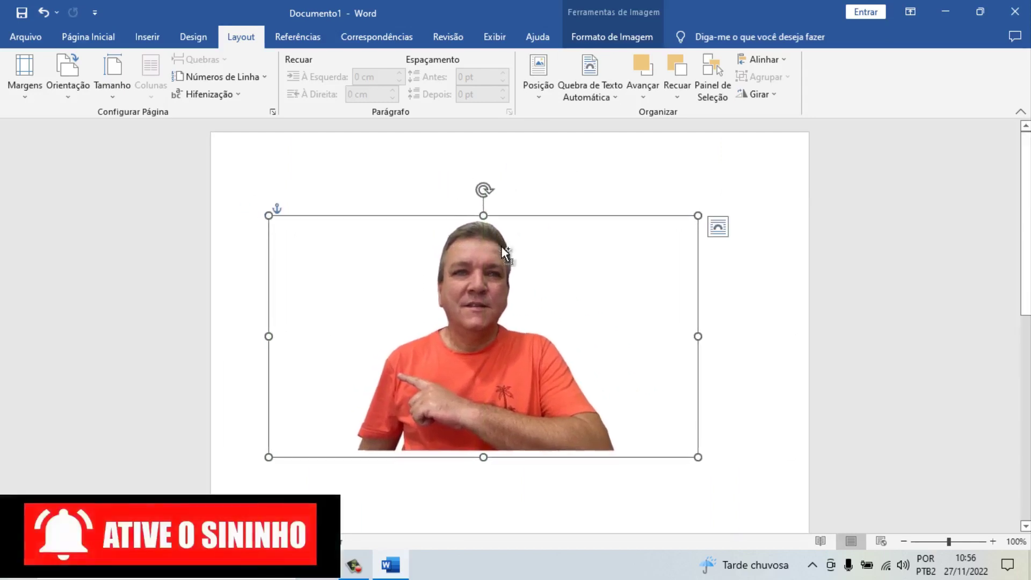
key("ctrl+z")
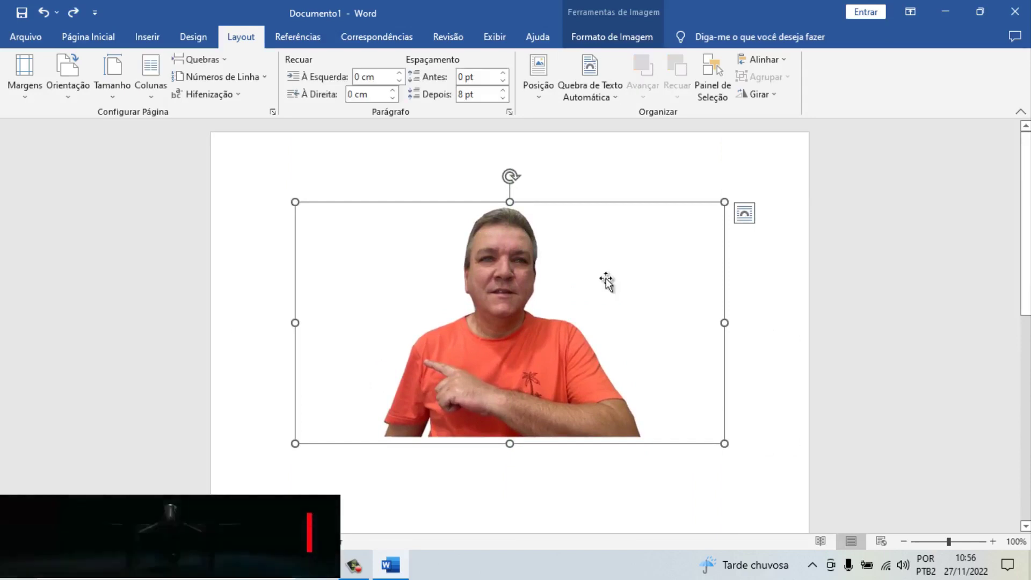
Step: Try to move the inline picture sideways across the page without changing its text wrapping
left_click(766, 260)
left_click(637, 275)
left_click_drag(584, 263, 441, 256)
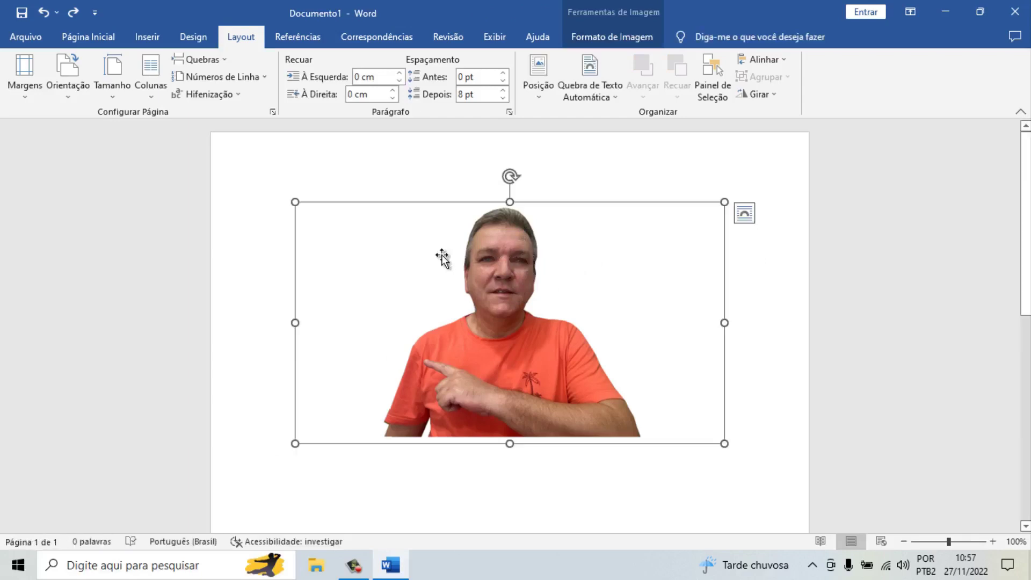
mouse_move(516, 259)
left_mouse_down()
mouse_move(558, 273)
mouse_move(538, 260)
mouse_move(535, 241)
mouse_move(525, 259)
left_mouse_up()
Step: Shrink the inline picture proportionally to about half its width and align it center, right, center and left
left_click_drag(719, 439, 571, 325)
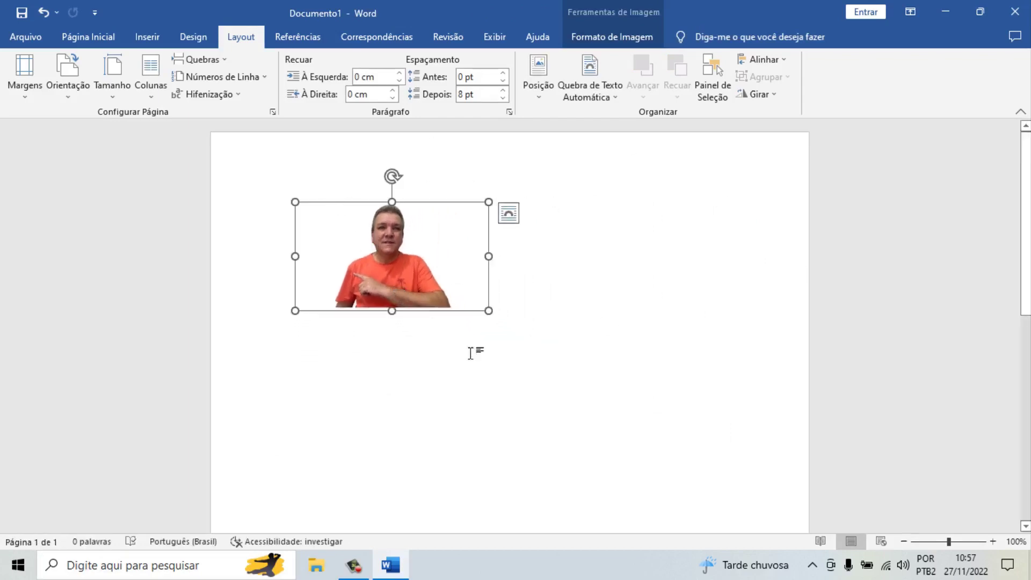
left_click(100, 44)
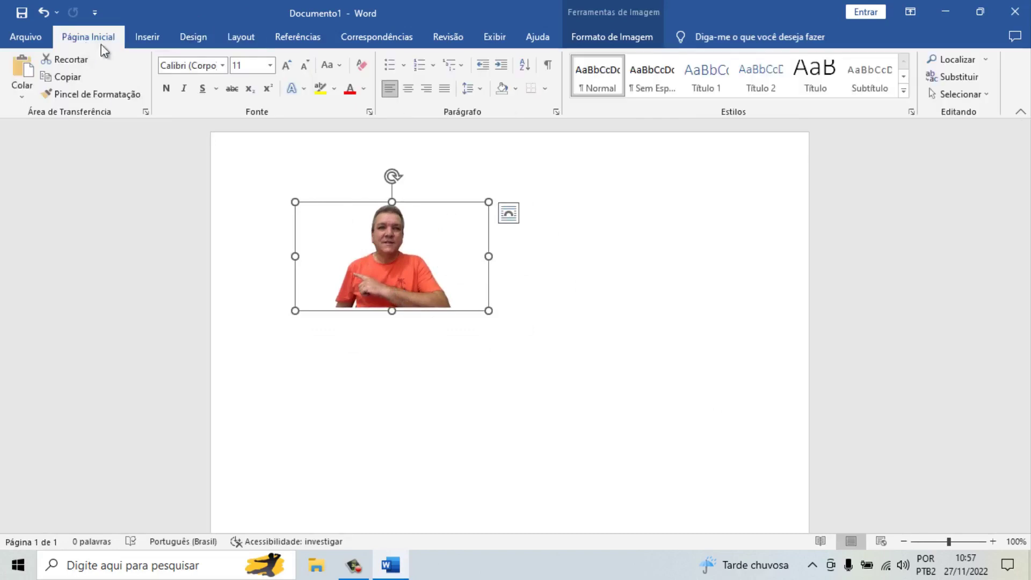
left_click(409, 89)
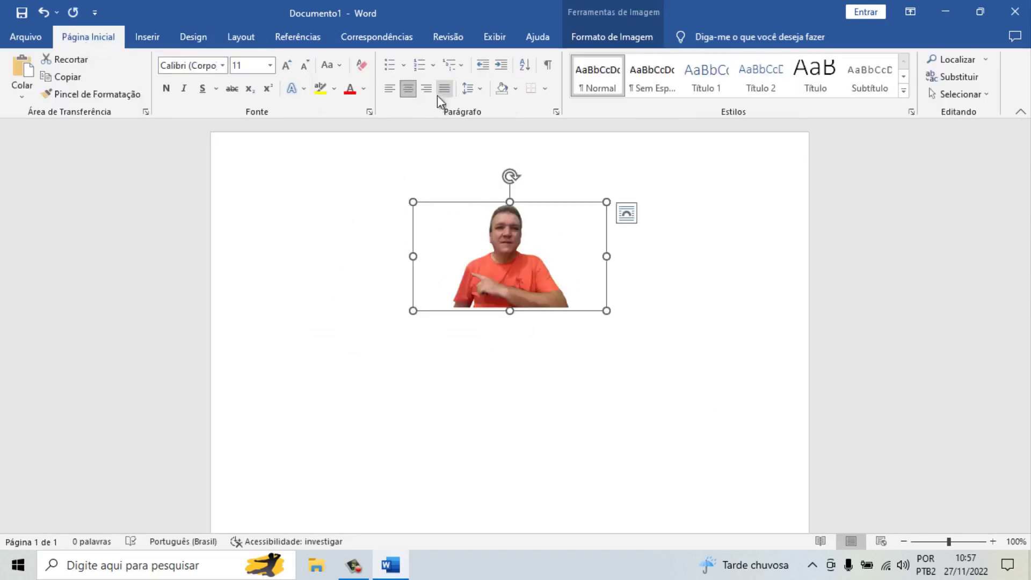
left_click(428, 89)
left_click(406, 89)
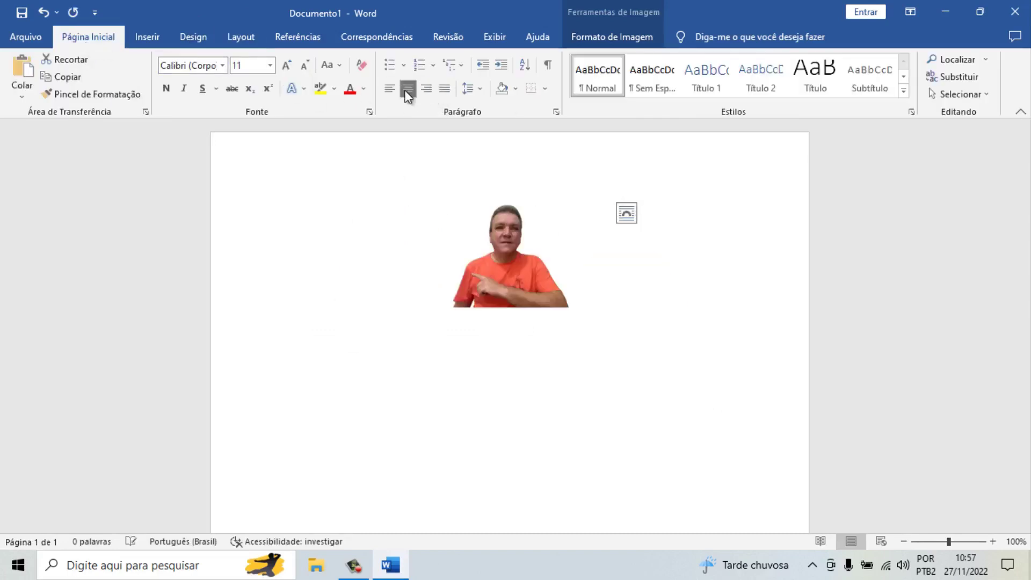
left_click(390, 89)
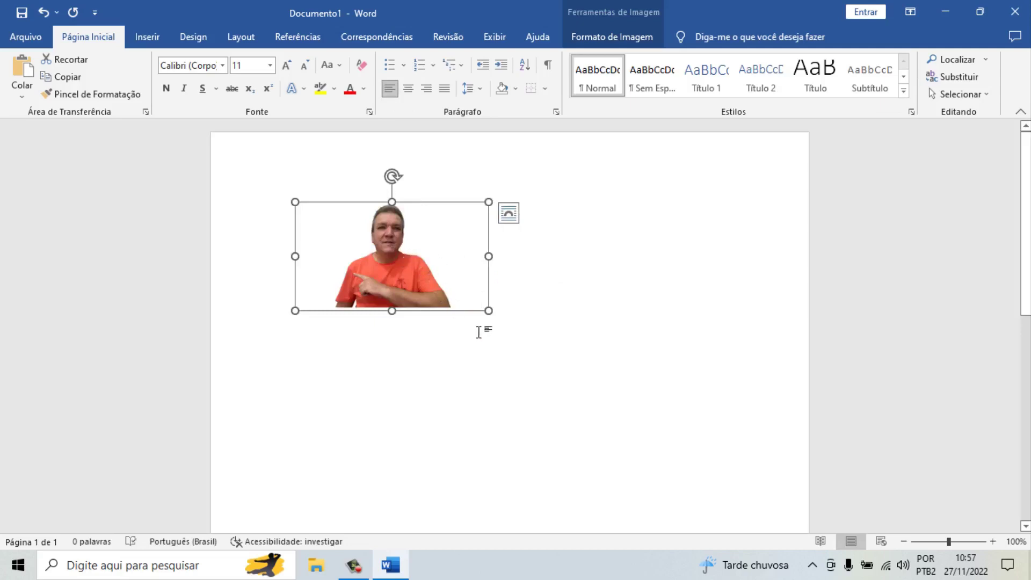
Step: Center the picture again and undo its alignment and size changes
key("ctrl+e")
key("ctrl+g")
key("ctrl+e")
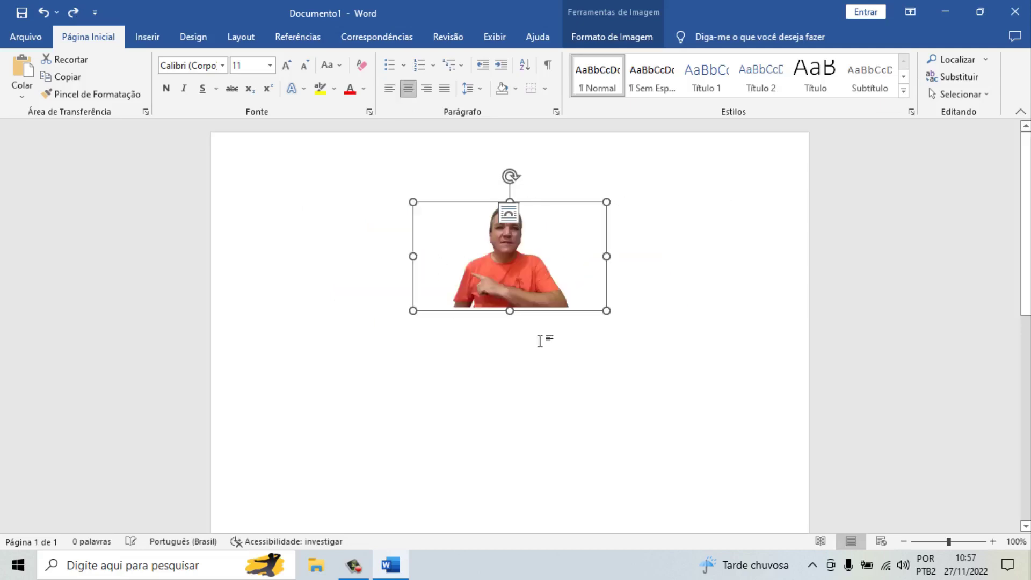
key("ctrl+z")
key("ctrl+z")
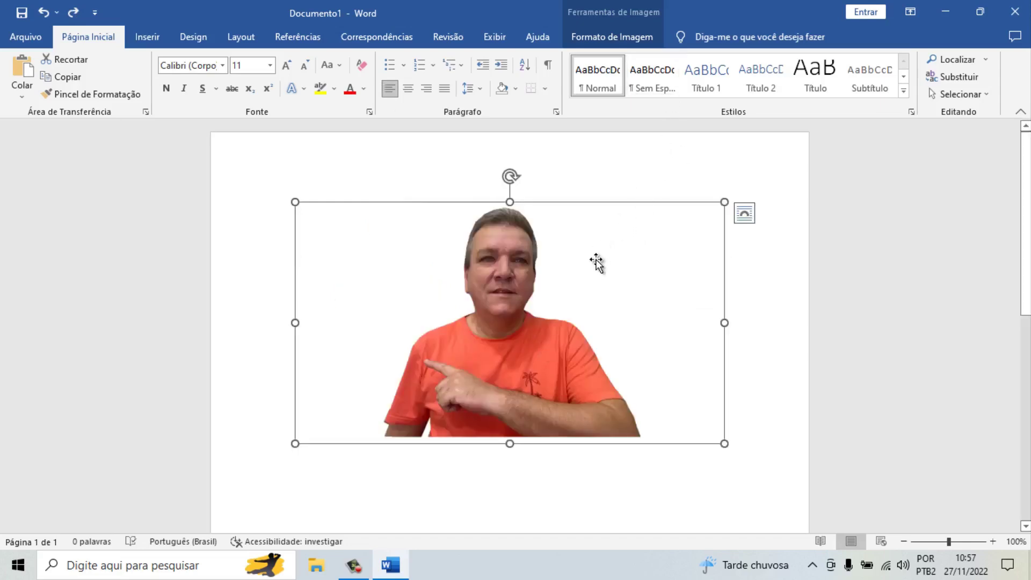
Step: Set the picture's text wrapping to Quadrado
left_click(248, 46)
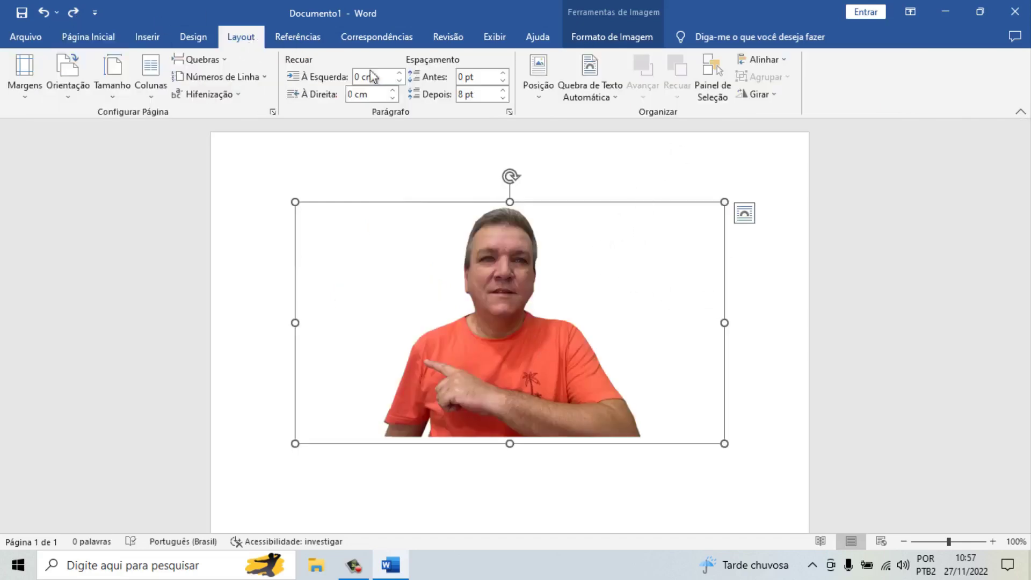
left_click(600, 72)
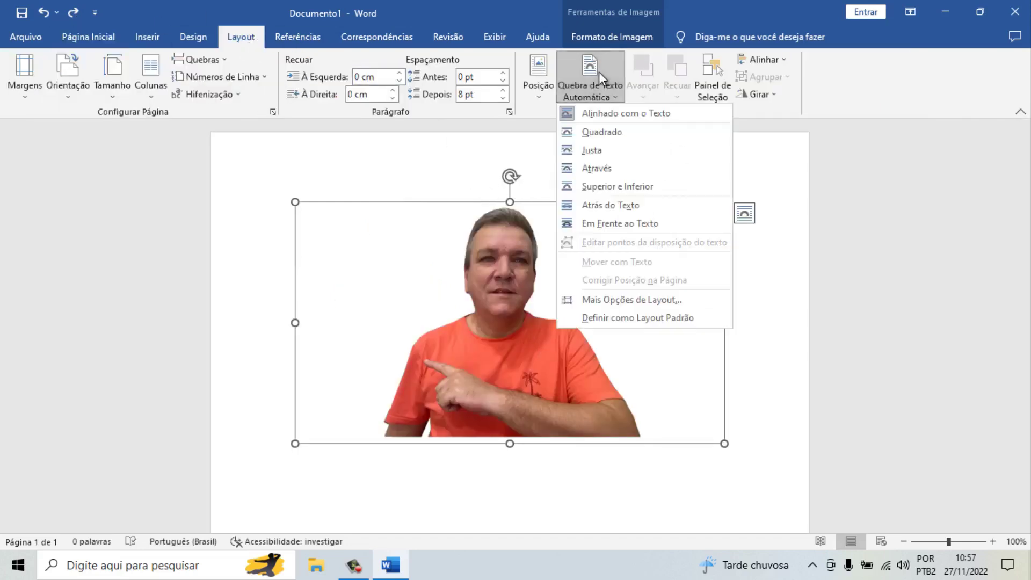
left_click(620, 134)
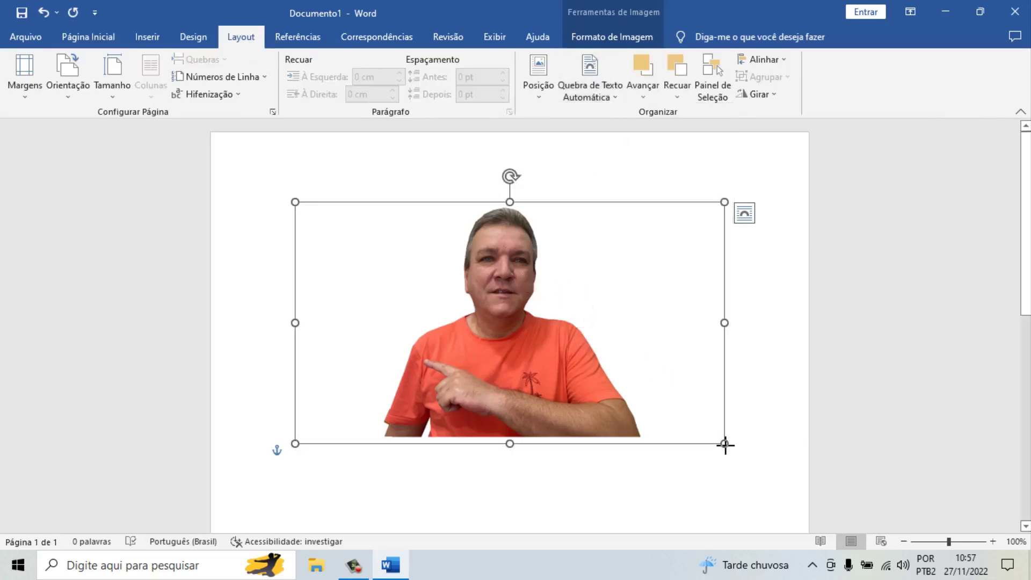
Step: Move the picture toward the lower left of the page and shrink it proportionally to about a third of its width
mouse_move(724, 444)
left_mouse_down()
mouse_move(578, 368)
mouse_move(679, 440)
mouse_move(722, 442)
left_mouse_up()
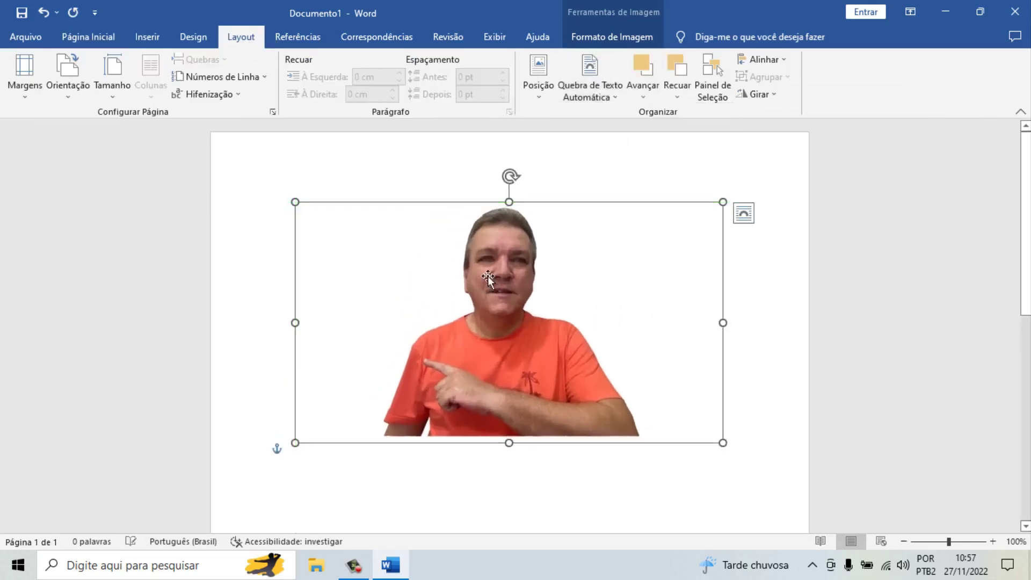
left_click_drag(487, 277, 430, 359)
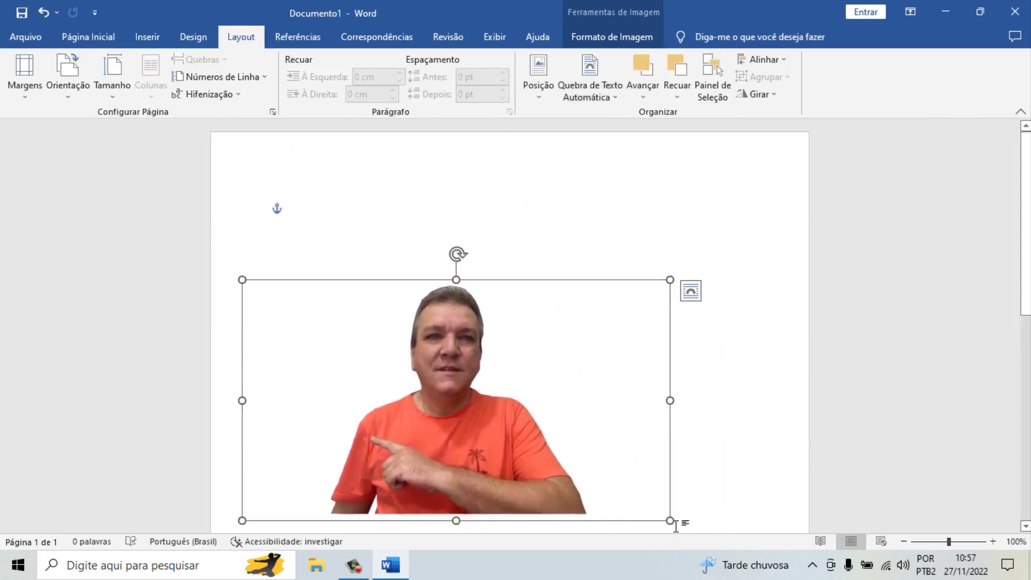
left_click_drag(663, 515, 401, 369)
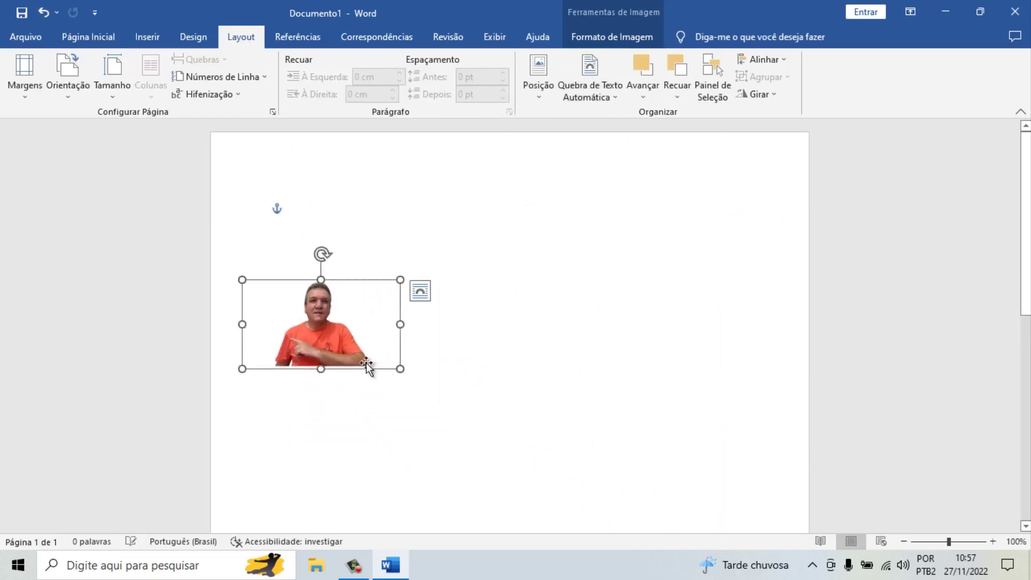
Step: Move the small picture to the page's upper right, shrink it slightly more and reposition it near the horizontal center, lower down
left_click_drag(365, 338, 755, 260)
left_click_drag(791, 291, 752, 245)
left_click_drag(666, 223, 537, 209)
left_click_drag(527, 244, 528, 334)
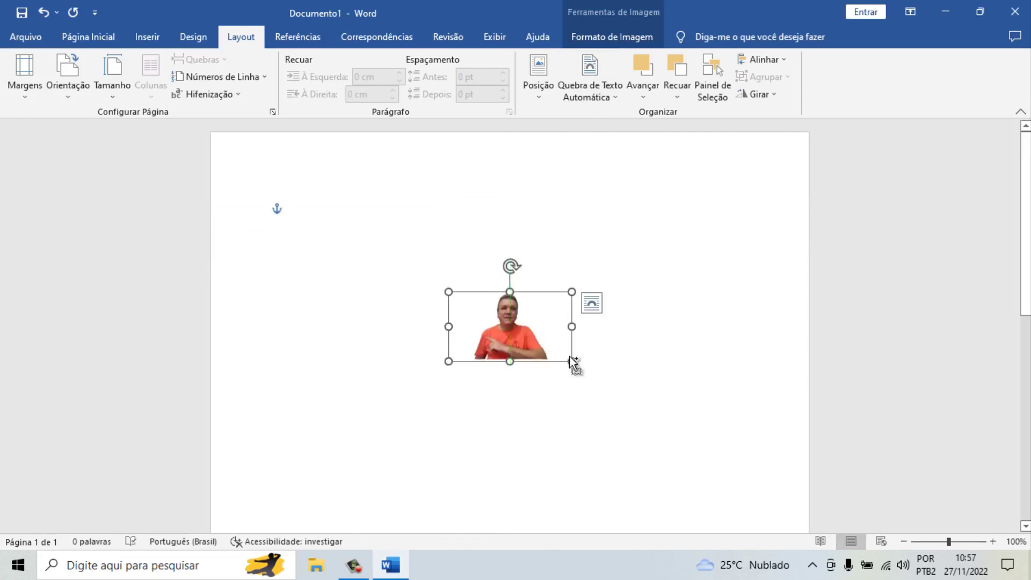
Step: Undo the recent moves and size reductions of the picture back to its large size
key("ctrl+z")
key("ctrl+z")
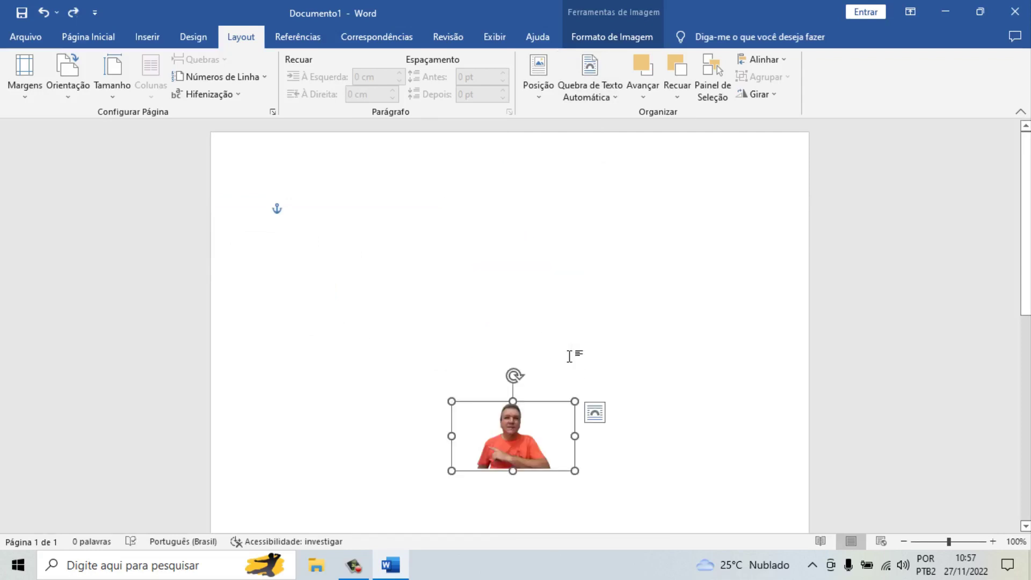
key("ctrl+z")
key("ctrl+z")
key("ctrl+z")
key("ctrl+z")
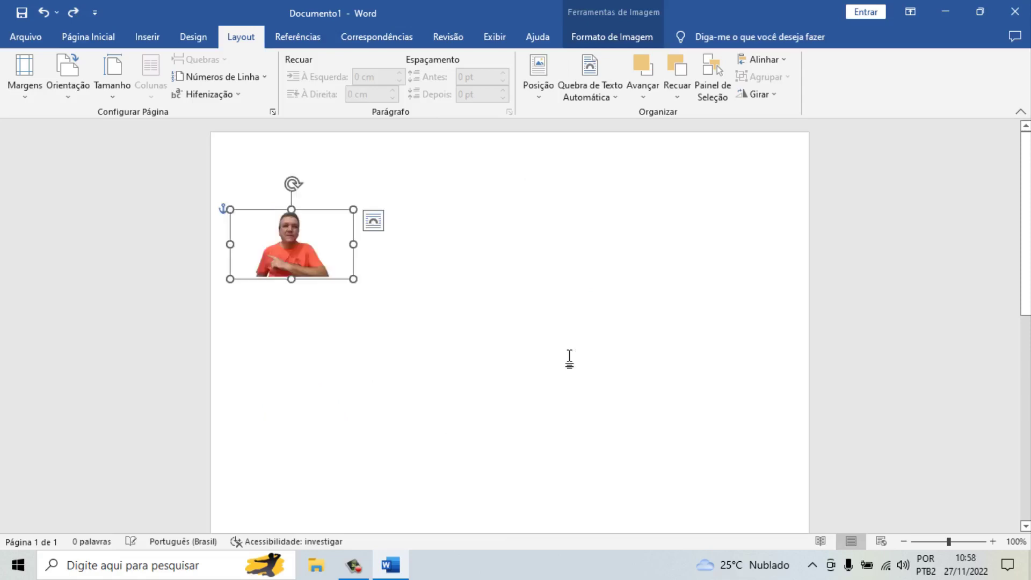
key("ctrl+z")
key("ctrl+z")
key("ctrl+z")
key("ctrl+z")
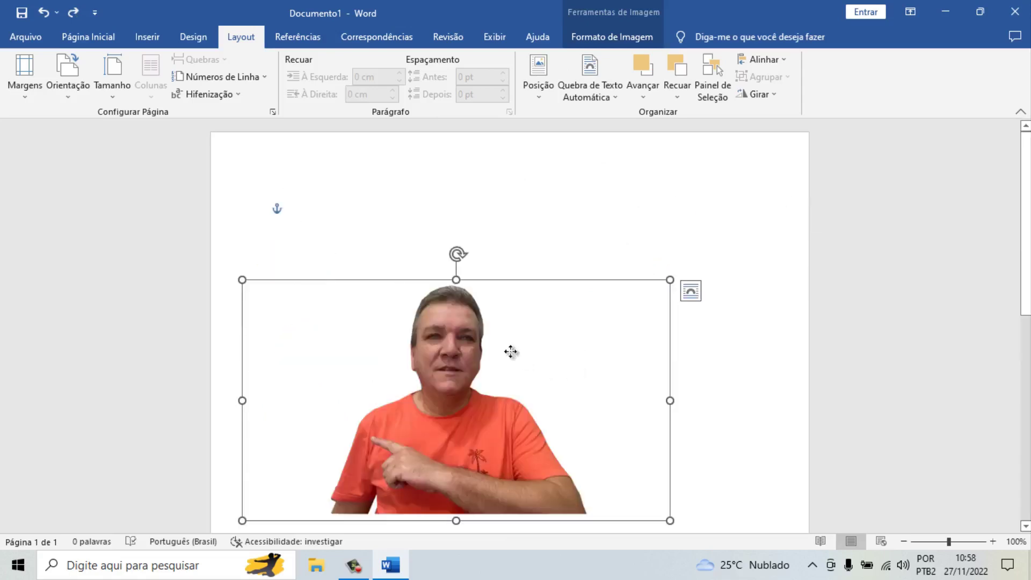
Step: Move the large picture to the horizontal center of the page, slightly below the top margin, and deselect it
left_click_drag(510, 349, 576, 243)
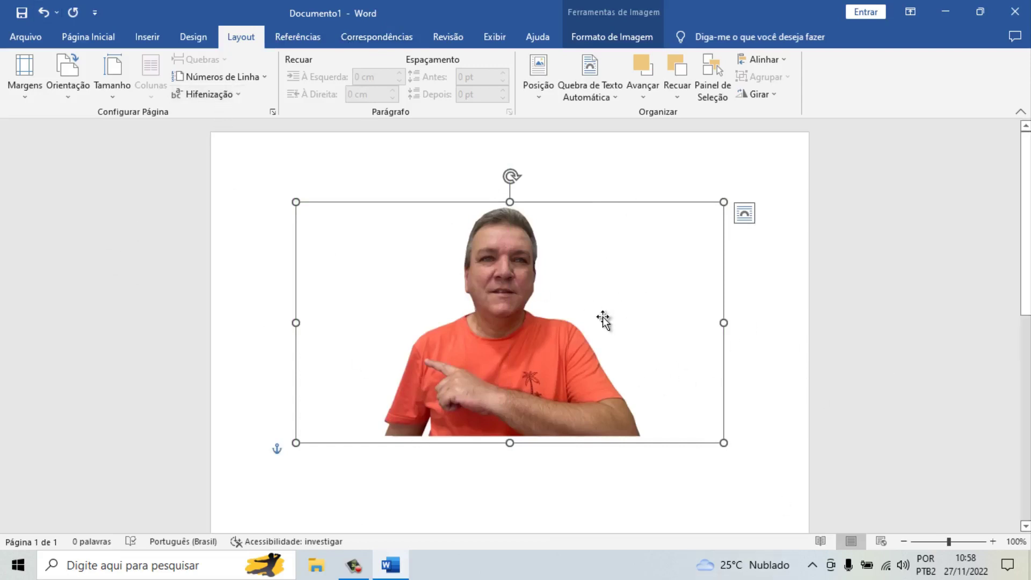
left_click_drag(547, 302, 550, 322)
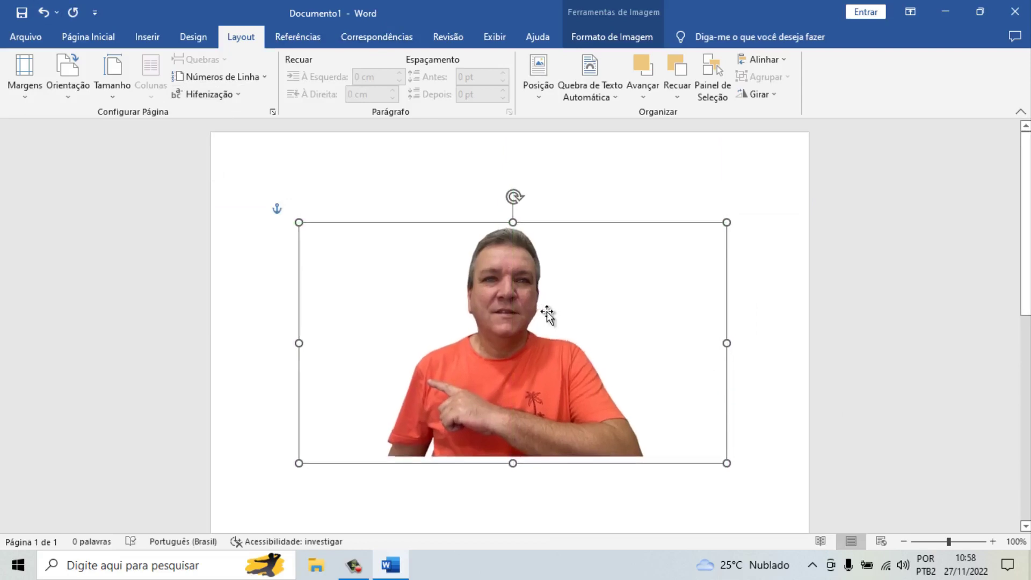
left_click(754, 303)
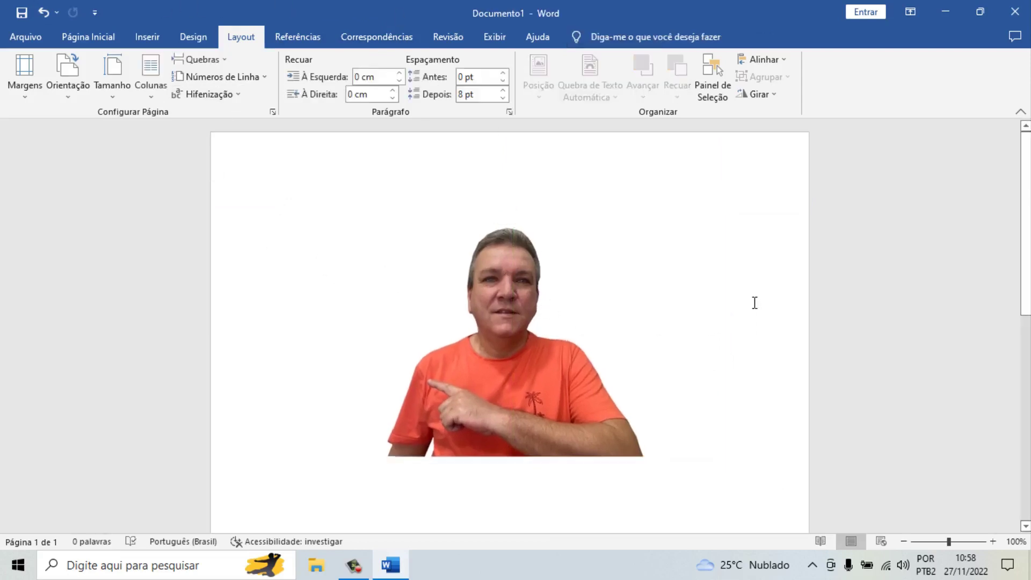
Step: Set the page background color to the standard purple
left_click(193, 37)
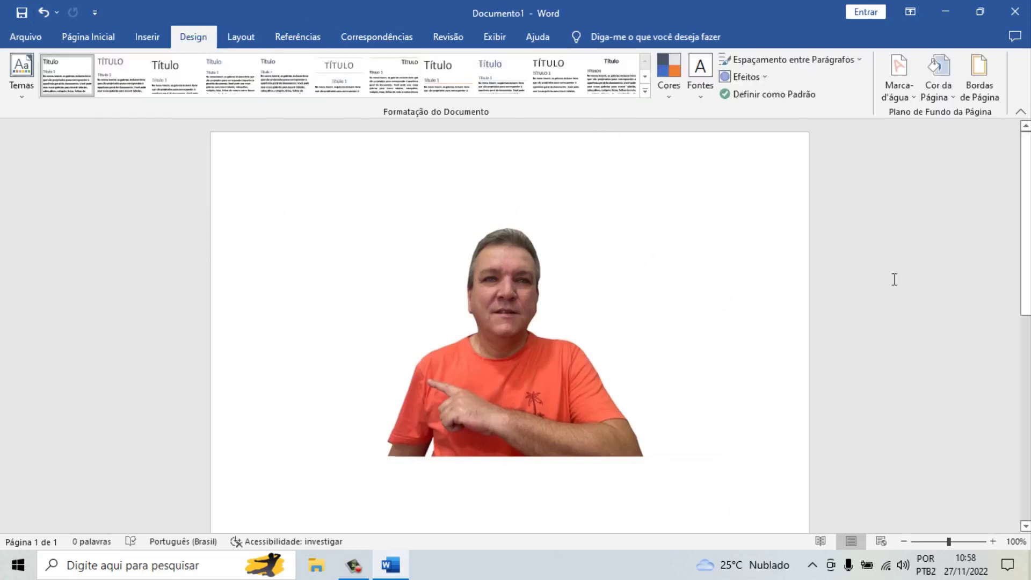
left_click(715, 296)
left_click(751, 292)
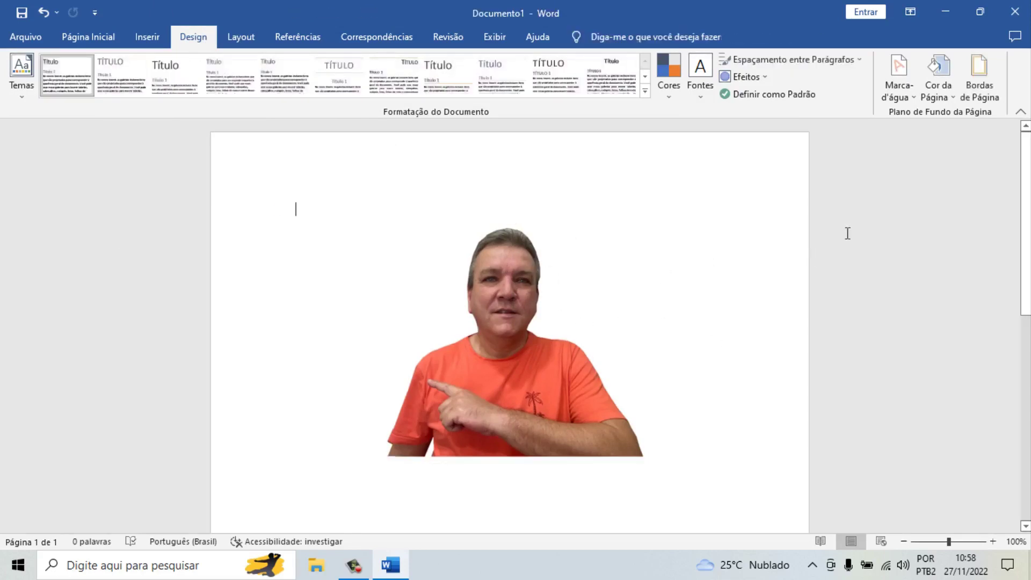
left_click(953, 93)
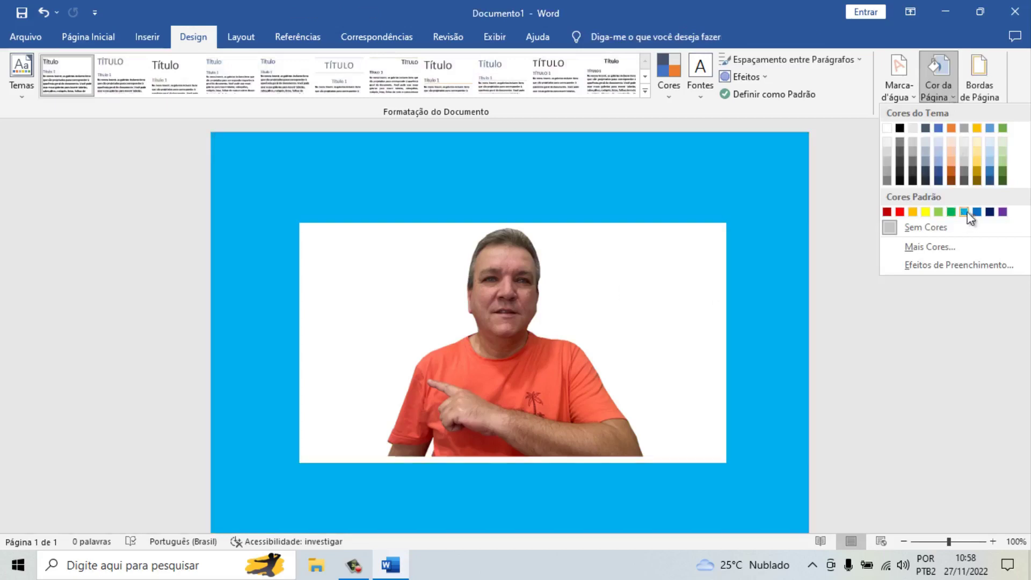
left_click(1003, 212)
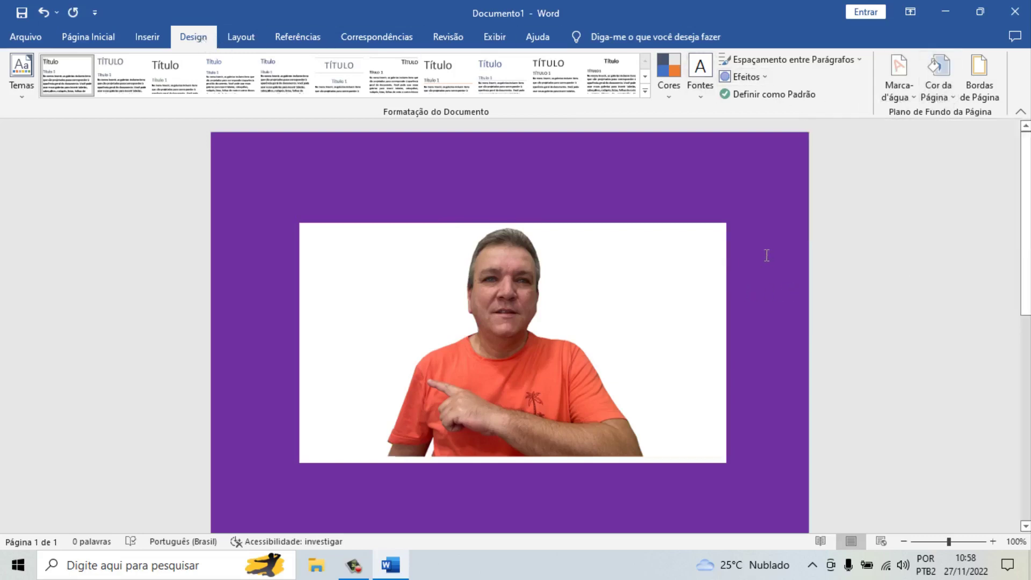
Step: Change the page background color to white and back to the standard purple
left_click(939, 92)
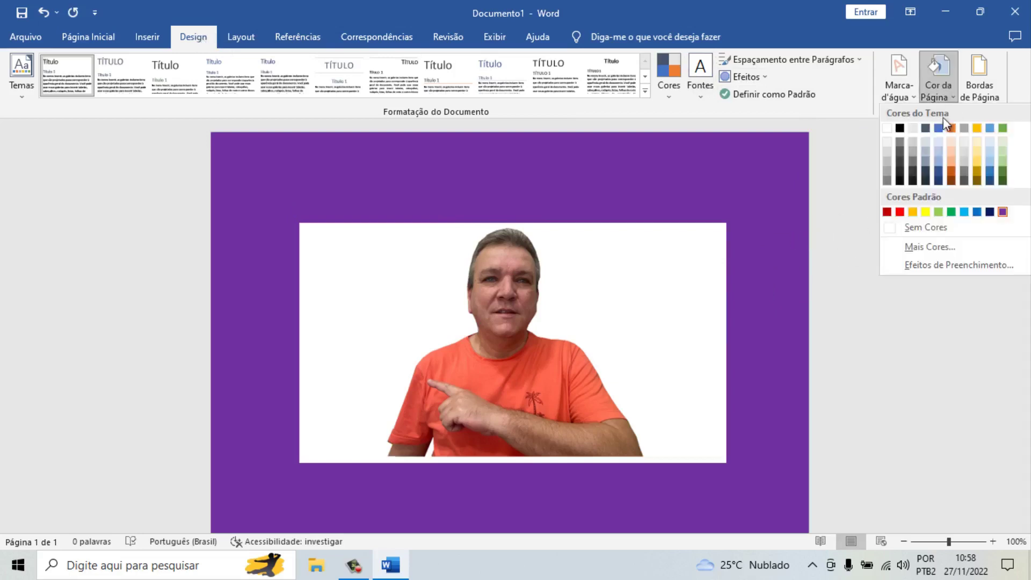
left_click(889, 130)
left_click(954, 97)
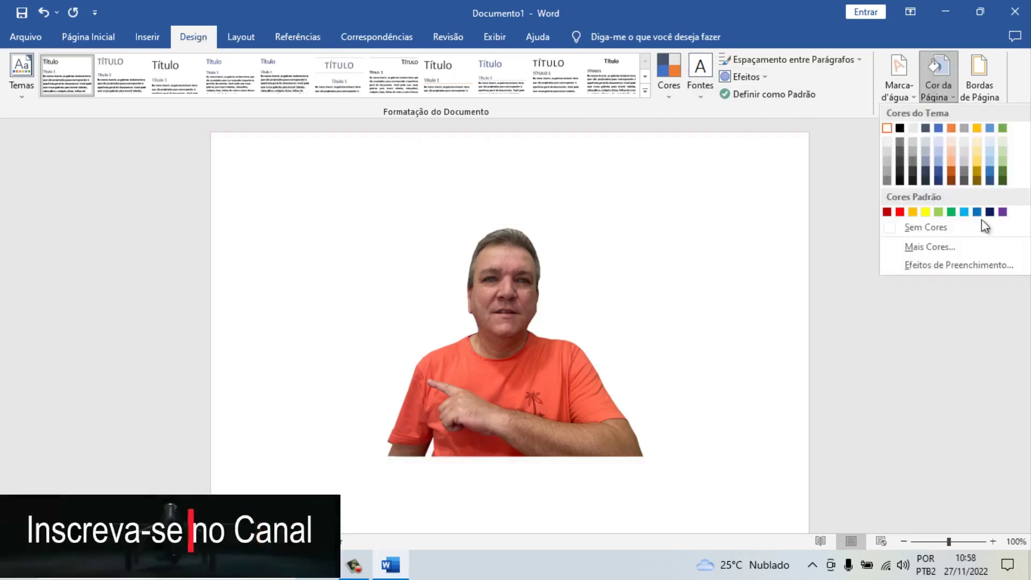
left_click(1002, 210)
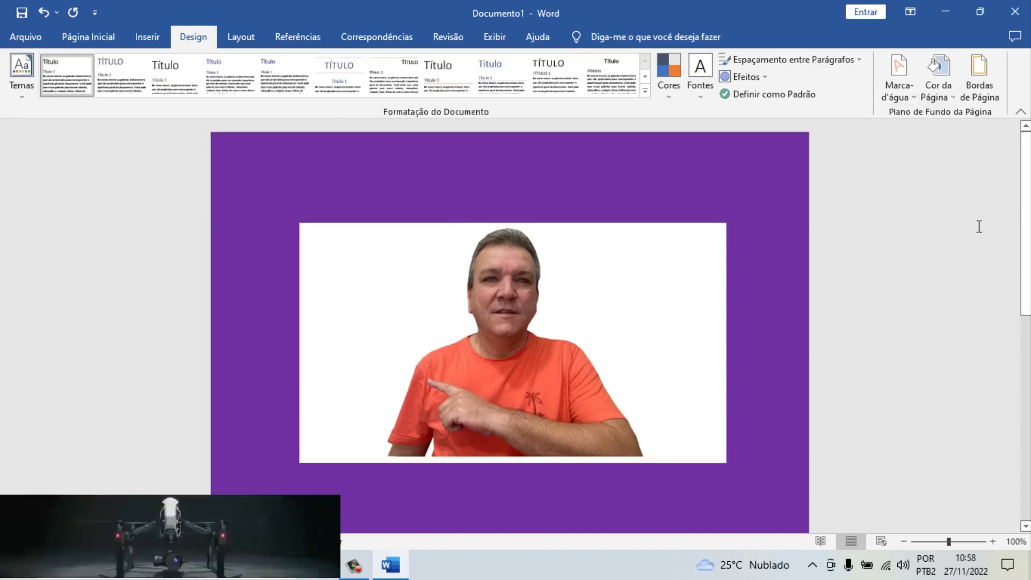
Step: Shrink the picture proportionally to about a fifth of its width, place it near the page's upper left corner and deselect it
left_click(663, 413)
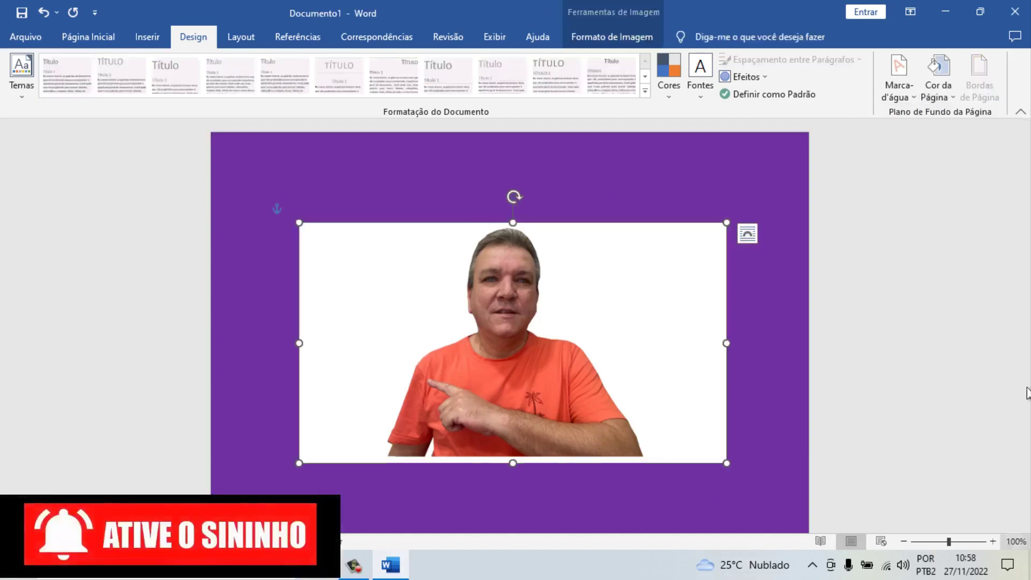
left_click_drag(714, 457, 277, 237)
left_click(417, 263)
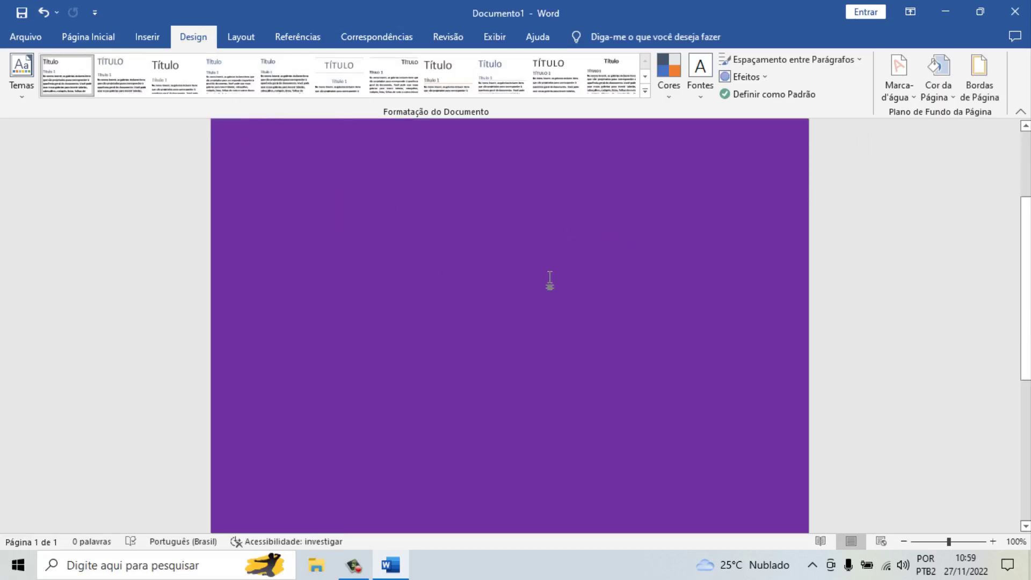
Step: Open the custom watermark settings and check the image sources offered for a picture watermark without choosing one
left_click(916, 98)
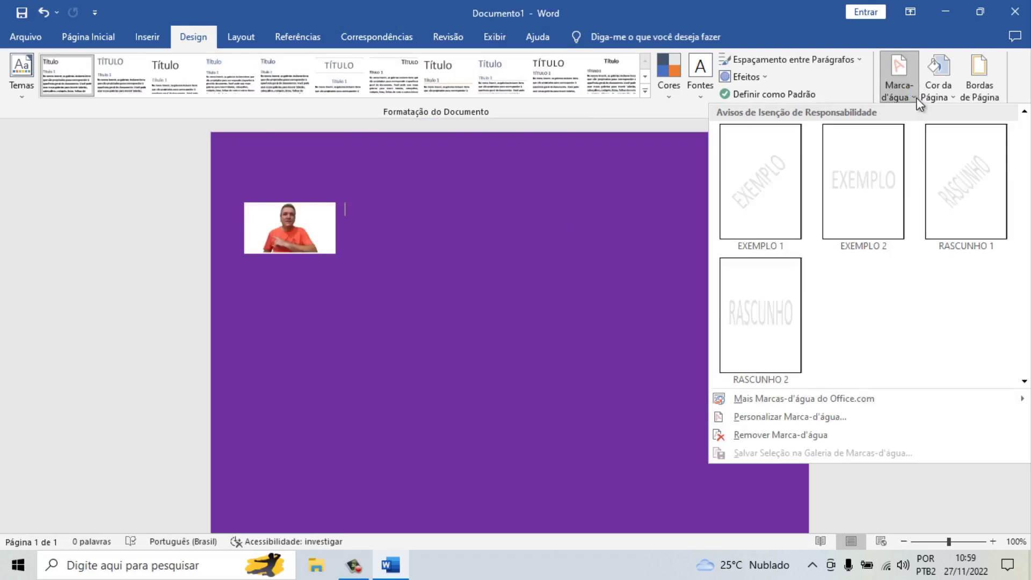
left_click(782, 423)
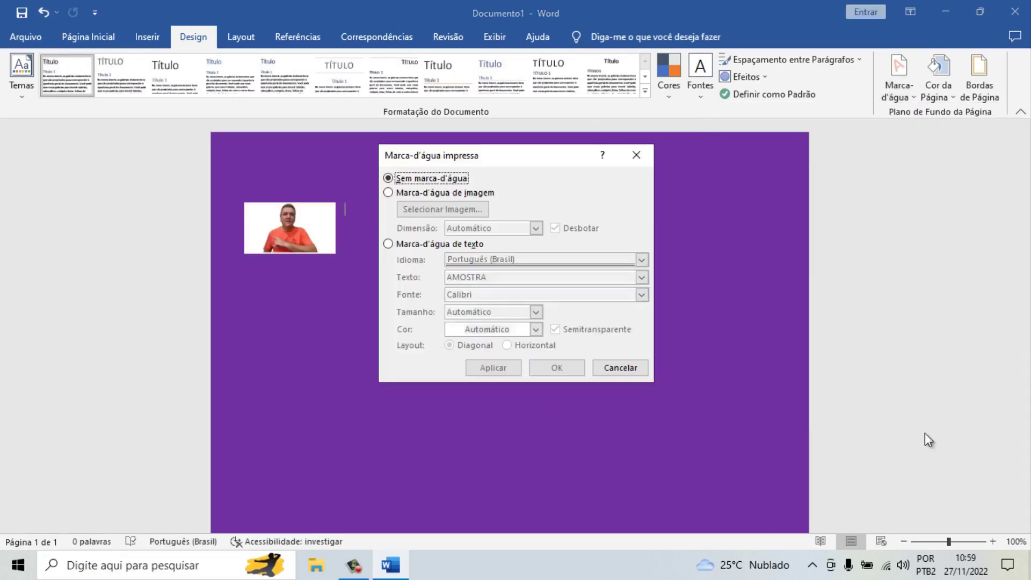
left_click(388, 192)
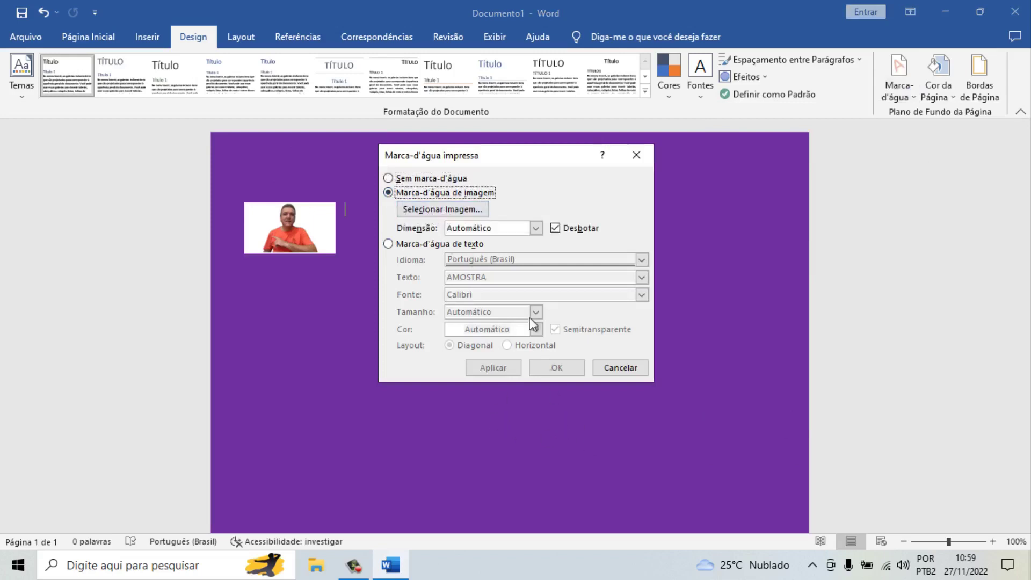
left_click(462, 211)
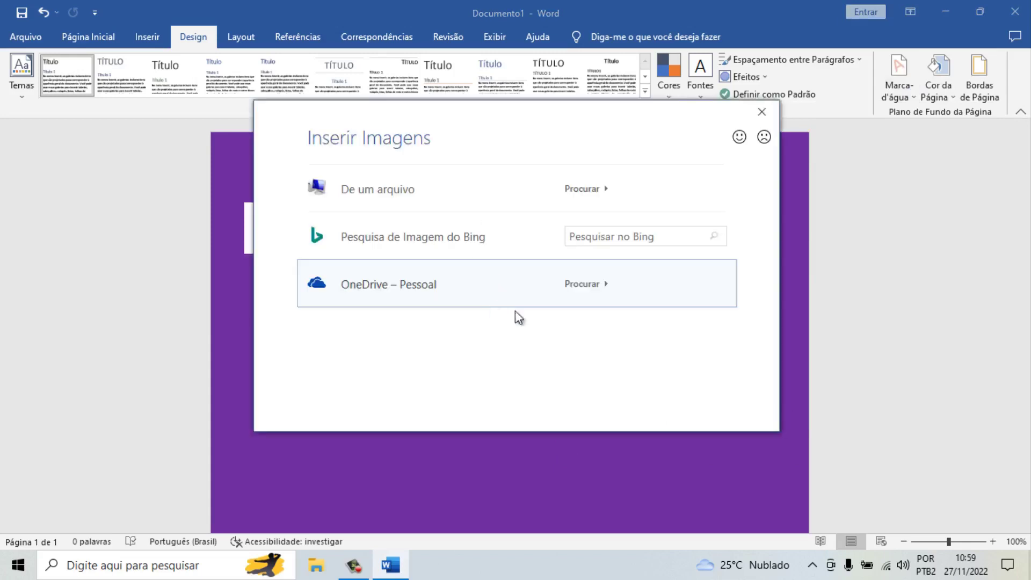
left_click(761, 111)
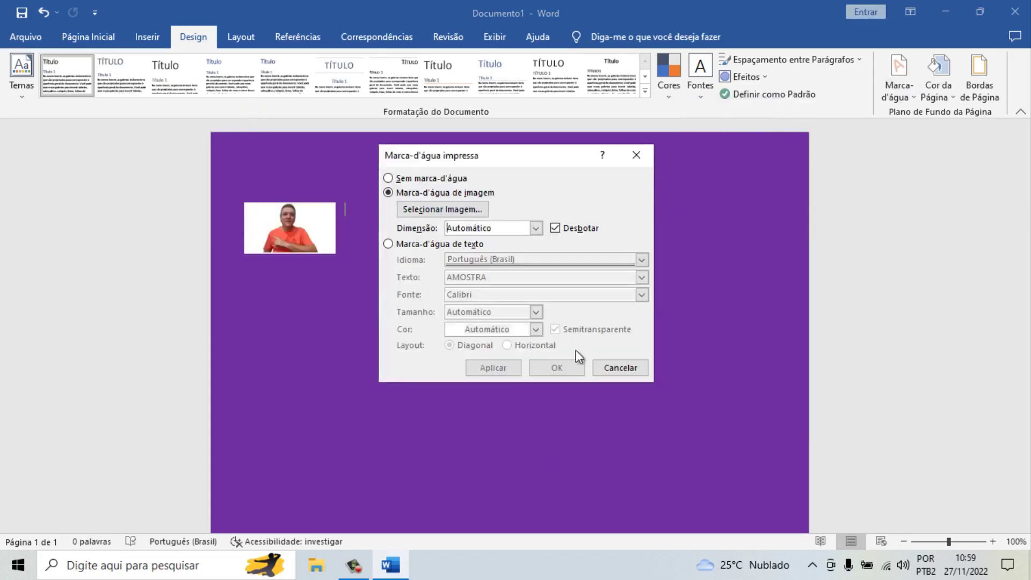
Step: Configure a text watermark reading PROVA in the Arial font
left_click(388, 245)
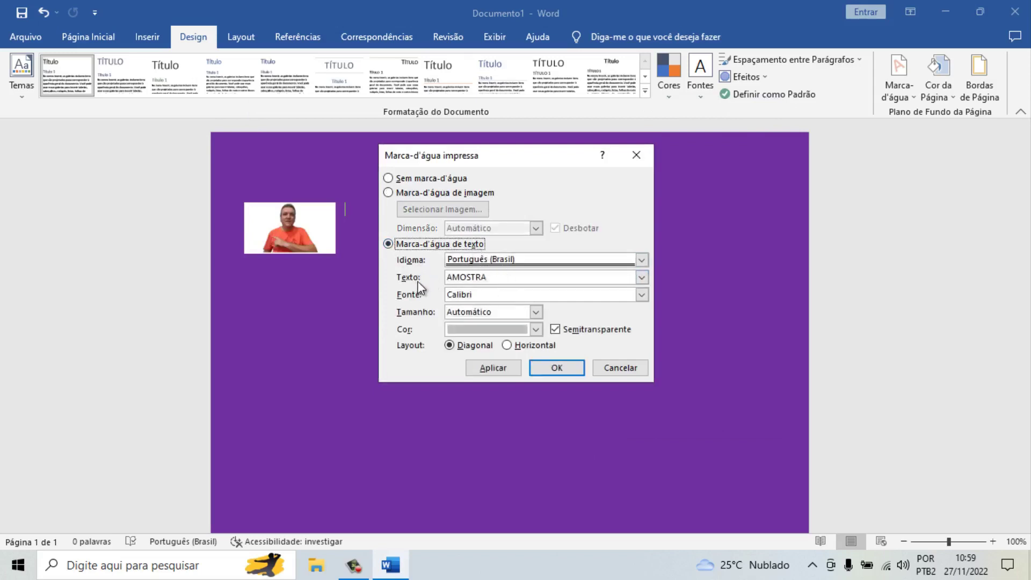
left_click_drag(491, 275, 438, 276)
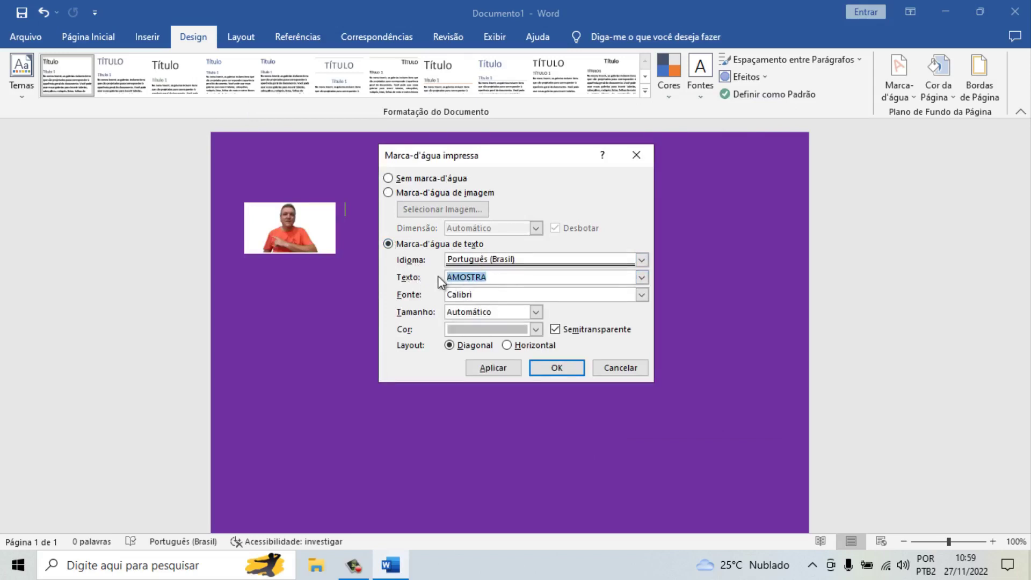
type("PROVA")
left_click(642, 295)
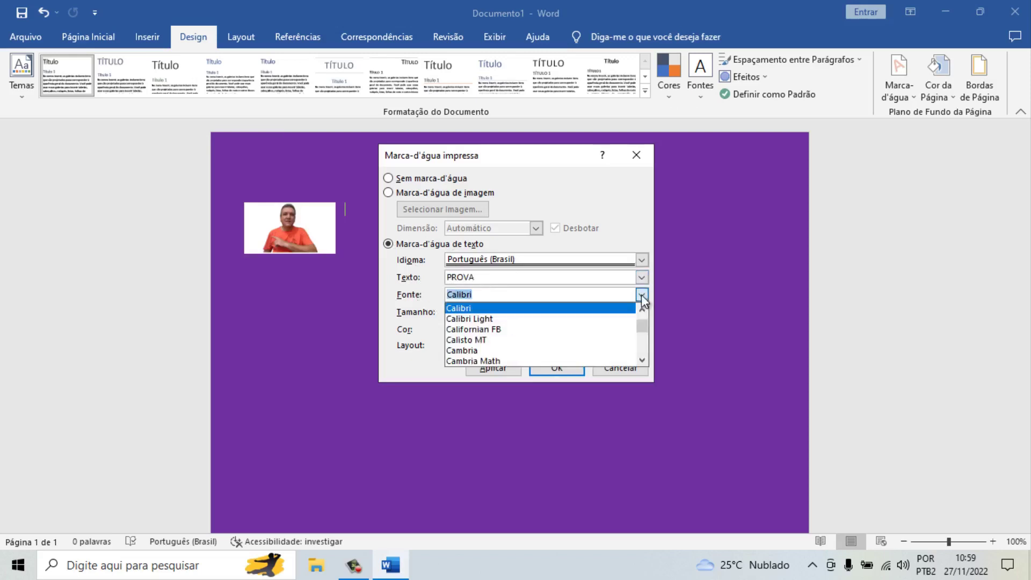
scroll(549, 328, "up", 5)
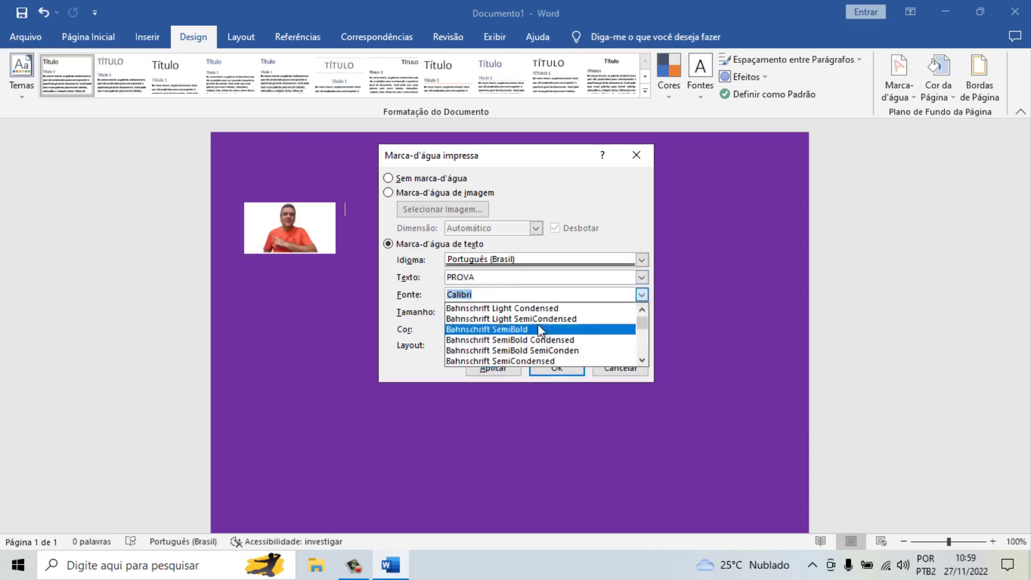
scroll(537, 324, "up", 3)
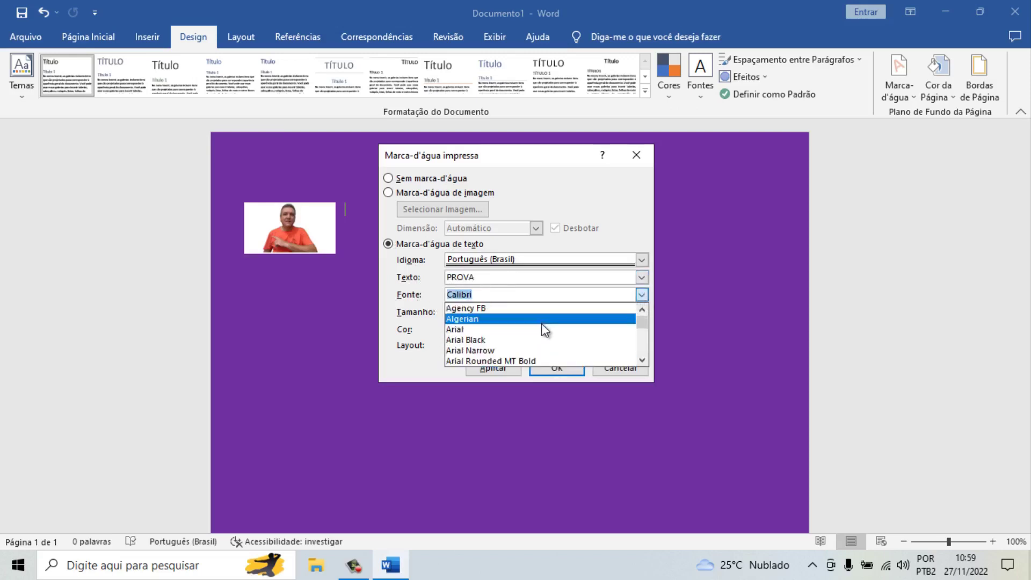
left_click(495, 331)
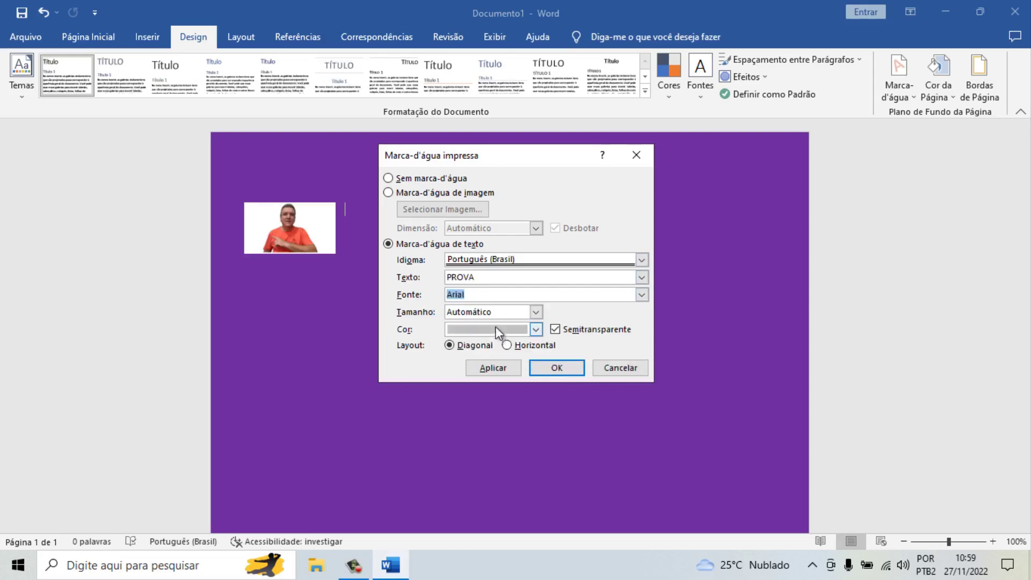
Step: Review the available sizes for the watermark text
left_click(535, 312)
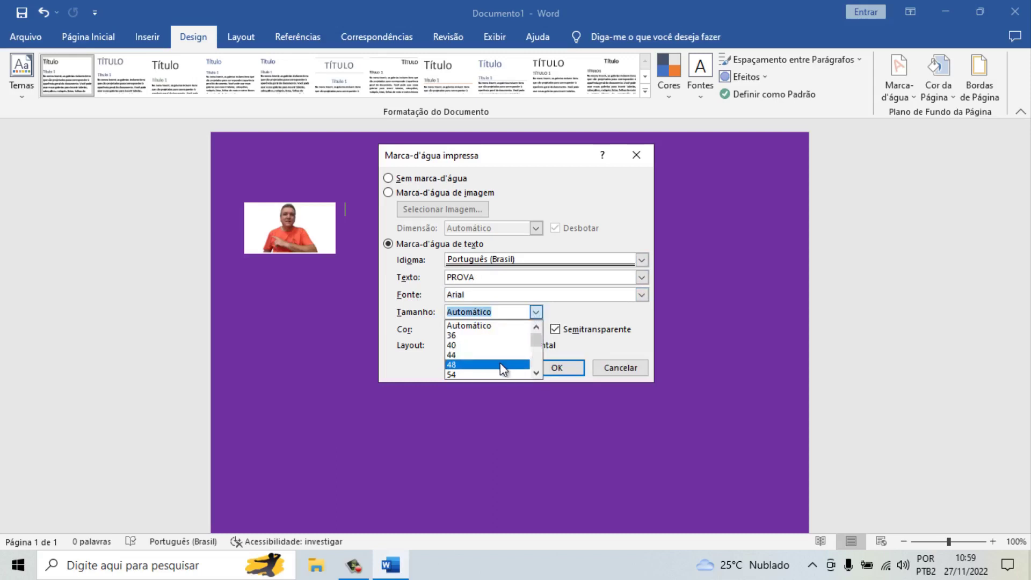
mouse_move(539, 337)
left_mouse_down()
mouse_move(539, 355)
mouse_move(529, 337)
left_mouse_up()
left_click(568, 315)
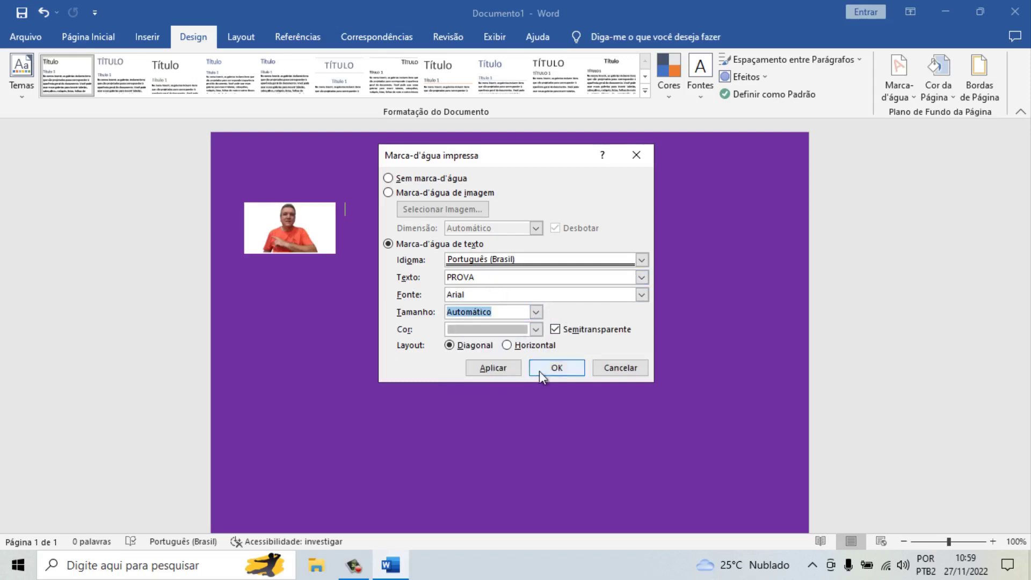
Step: Set the watermark text color to white and apply the watermark to the document
left_click(536, 329)
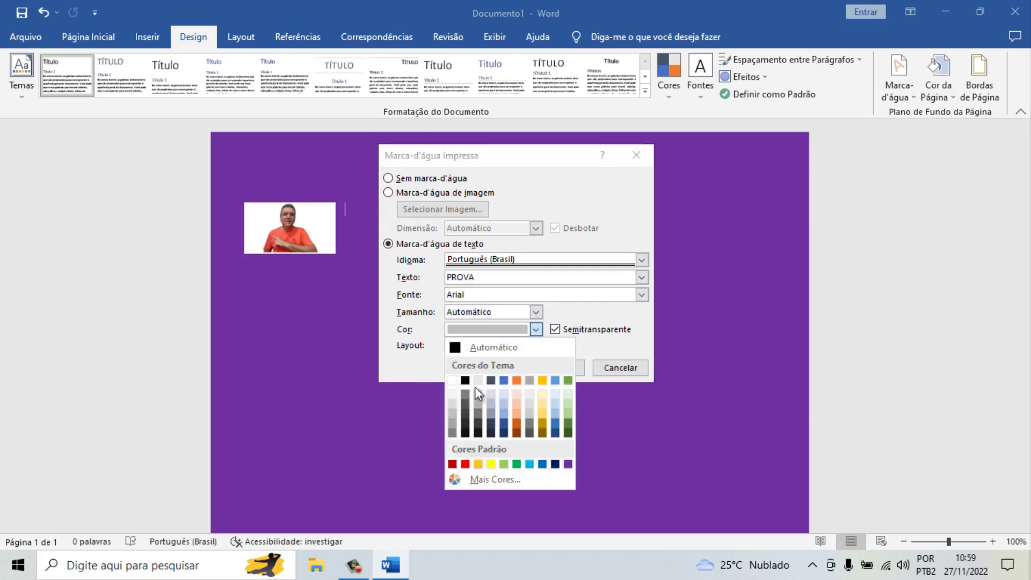
left_click(454, 382)
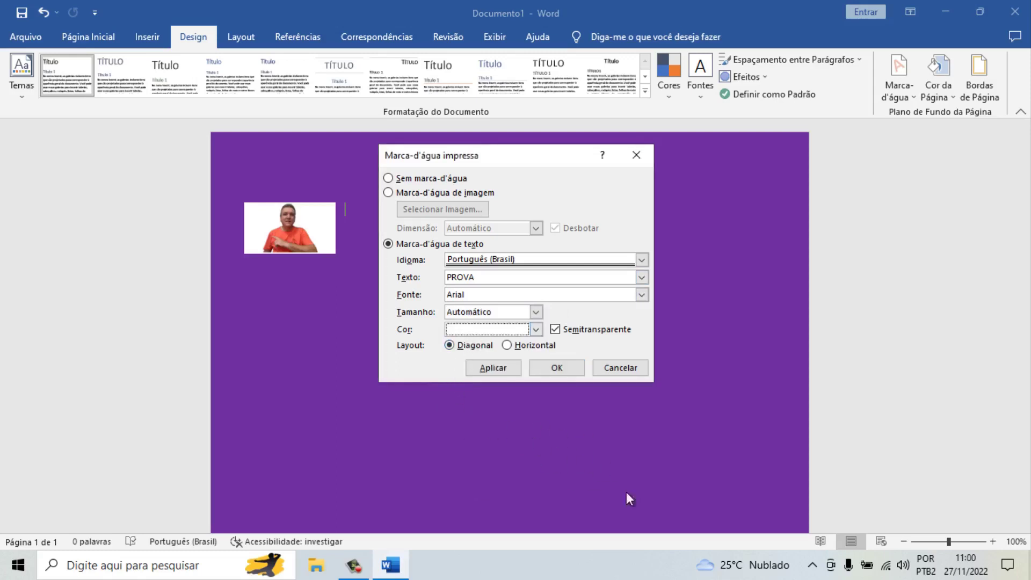
left_click(507, 370)
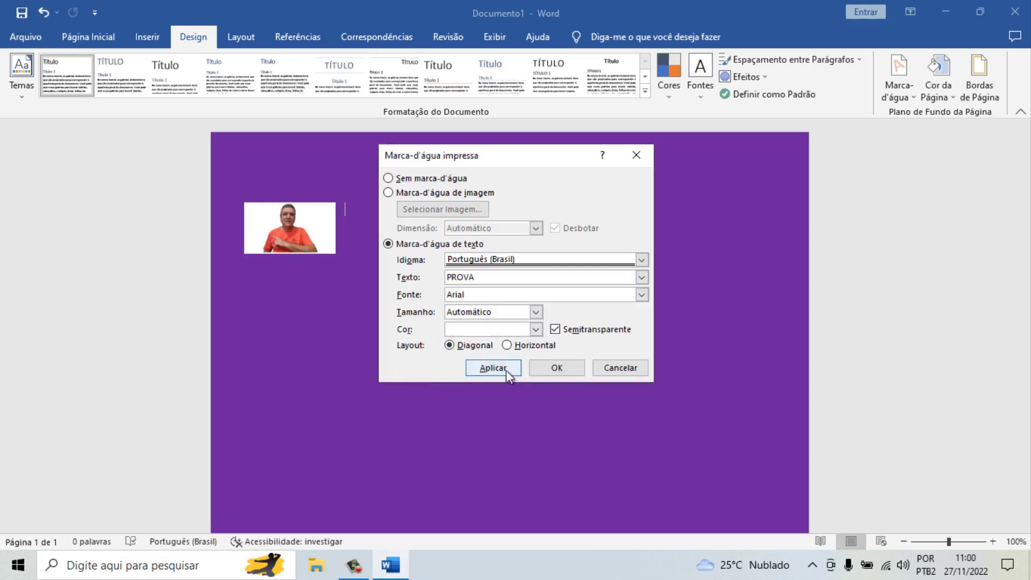
Step: Close the watermark settings and examine the white PROVA watermark across the whole page
left_click(619, 368)
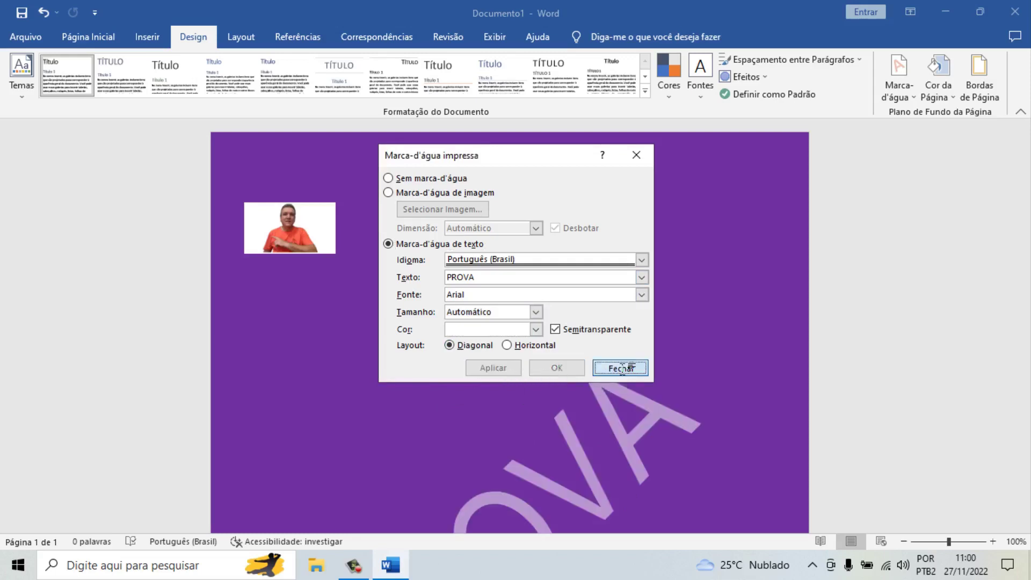
scroll(685, 380, "down", 10)
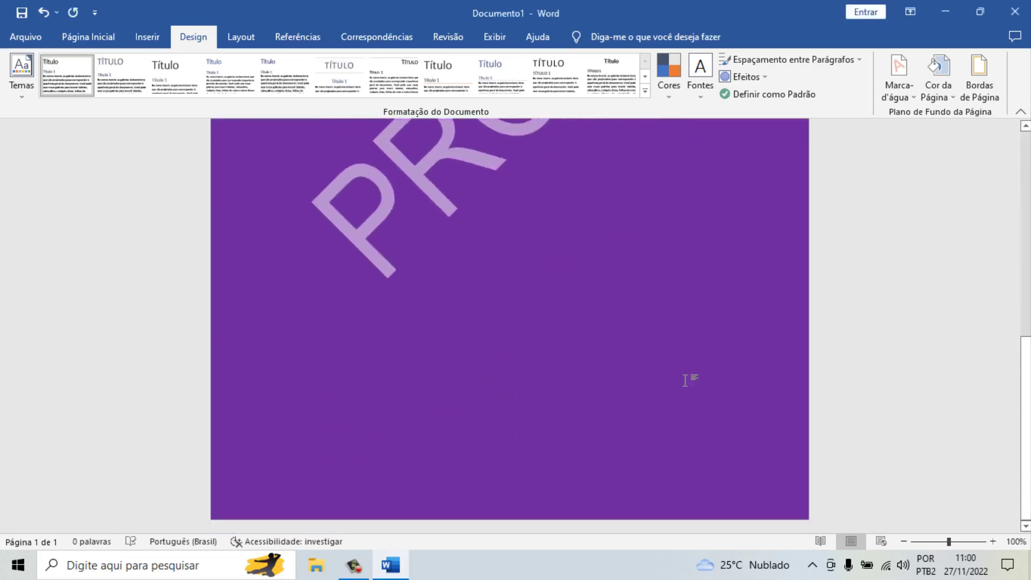
scroll(555, 365, "up", 3)
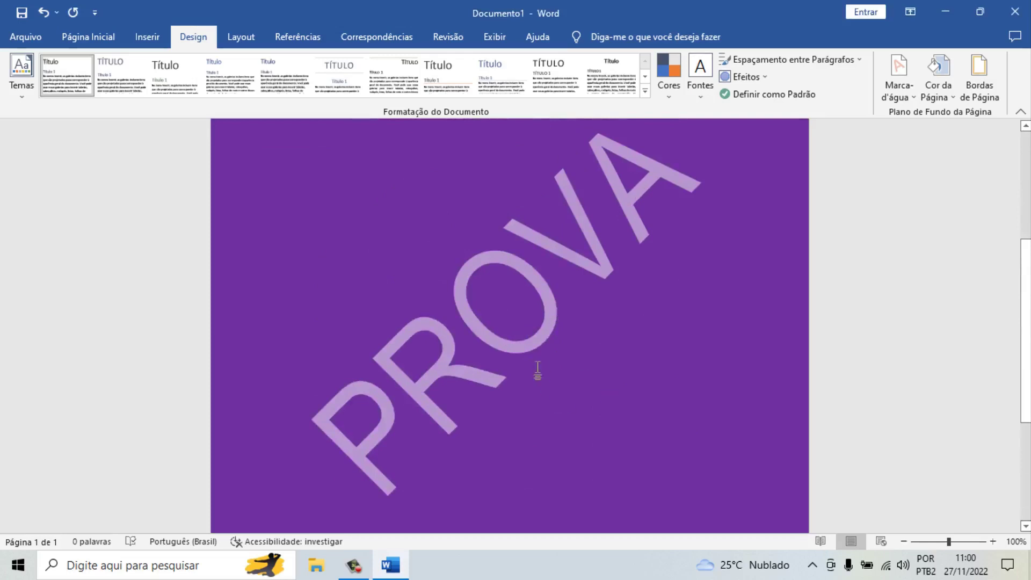
scroll(537, 371, "up", 3)
scroll(568, 370, "up", 4)
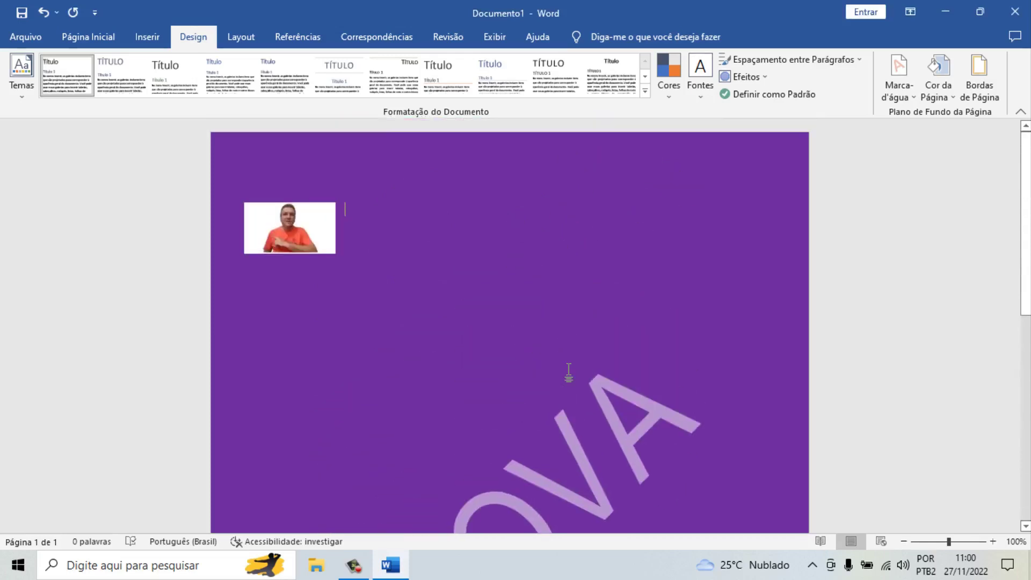
scroll(569, 370, "down", 3)
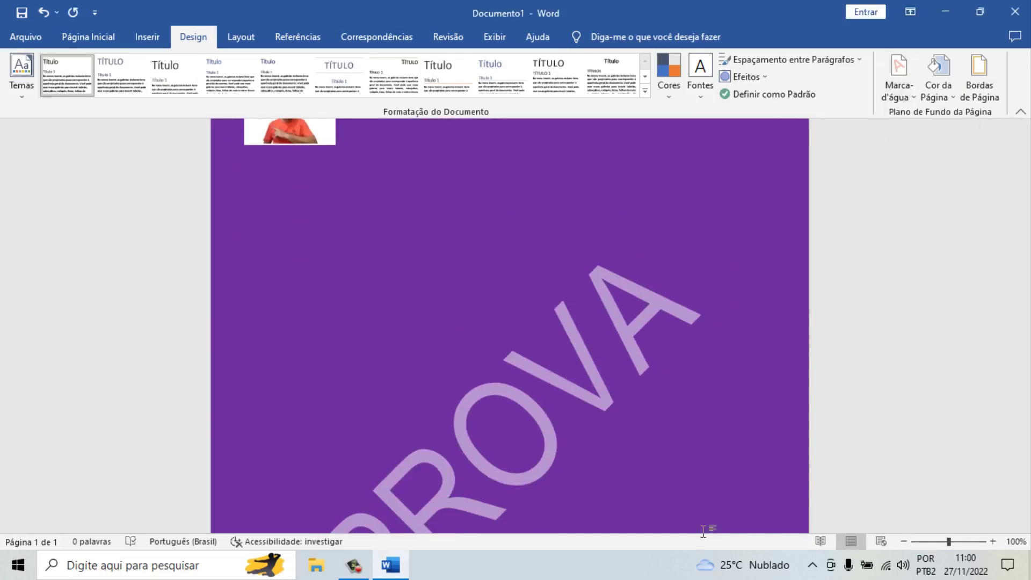
scroll(608, 409, "up", 3)
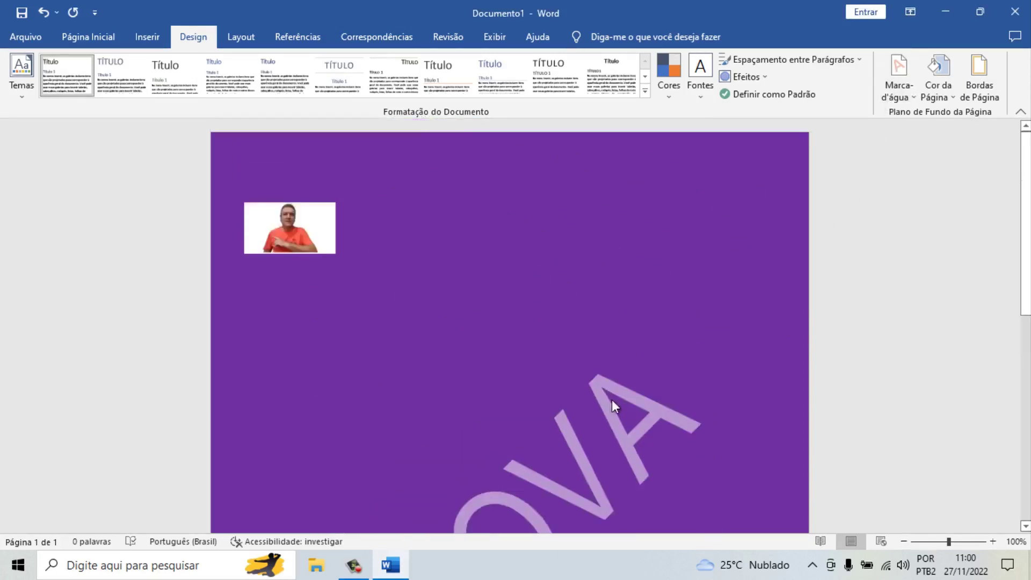
left_click(913, 92)
left_click(781, 418)
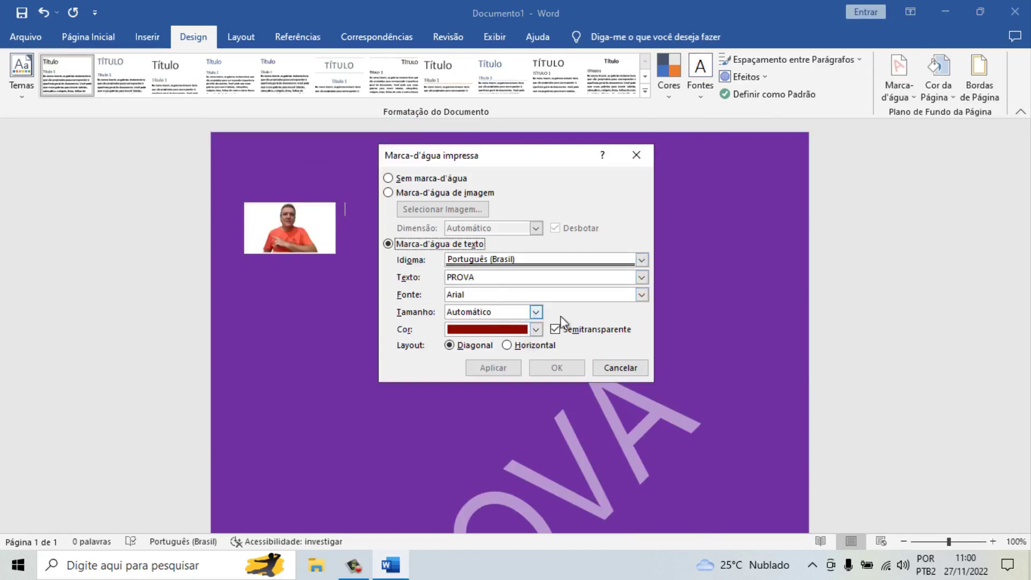
left_click(556, 329)
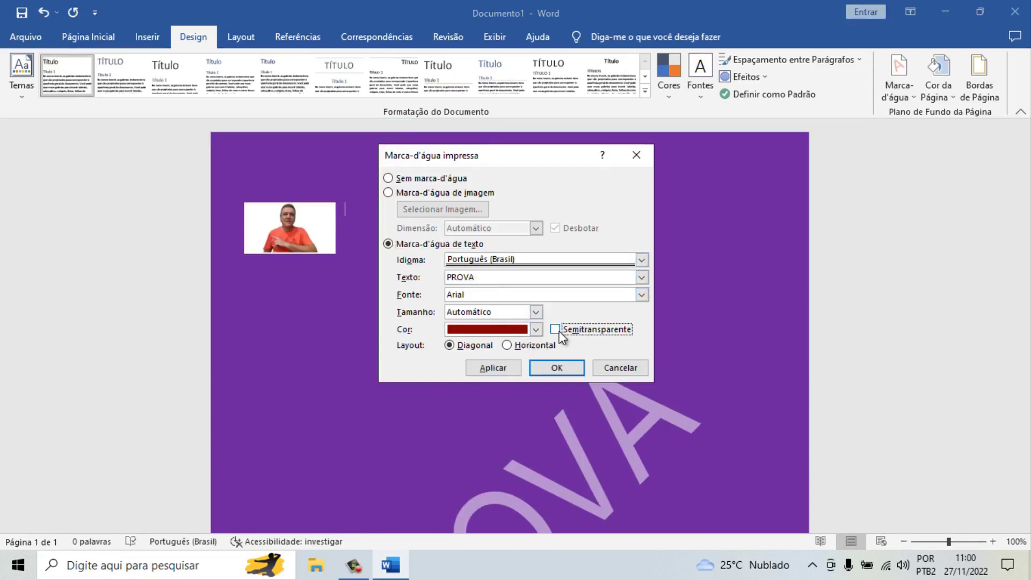
left_click(620, 368)
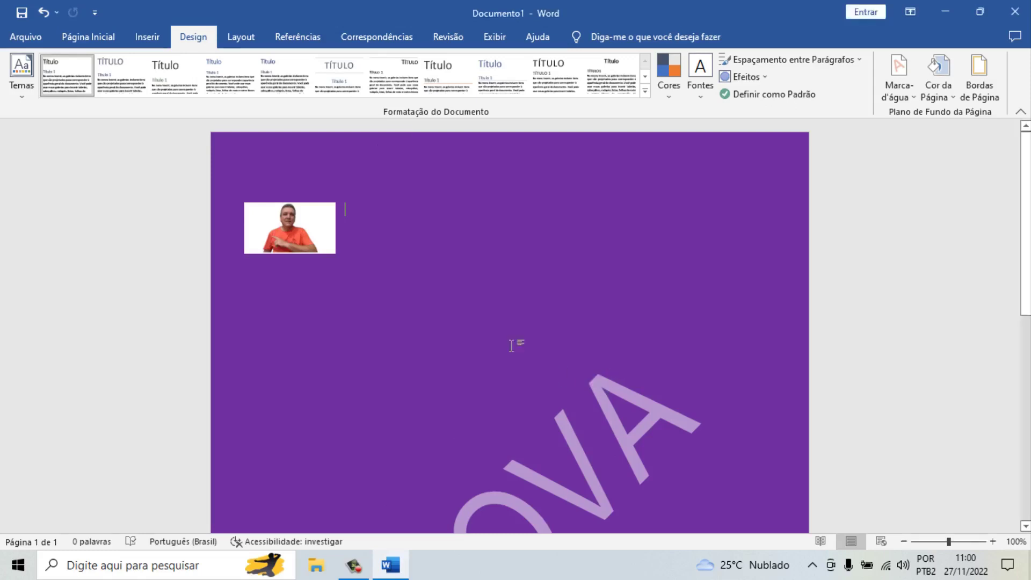
Step: Undo the PROVA text watermark on the purple page
key("ctrl+z")
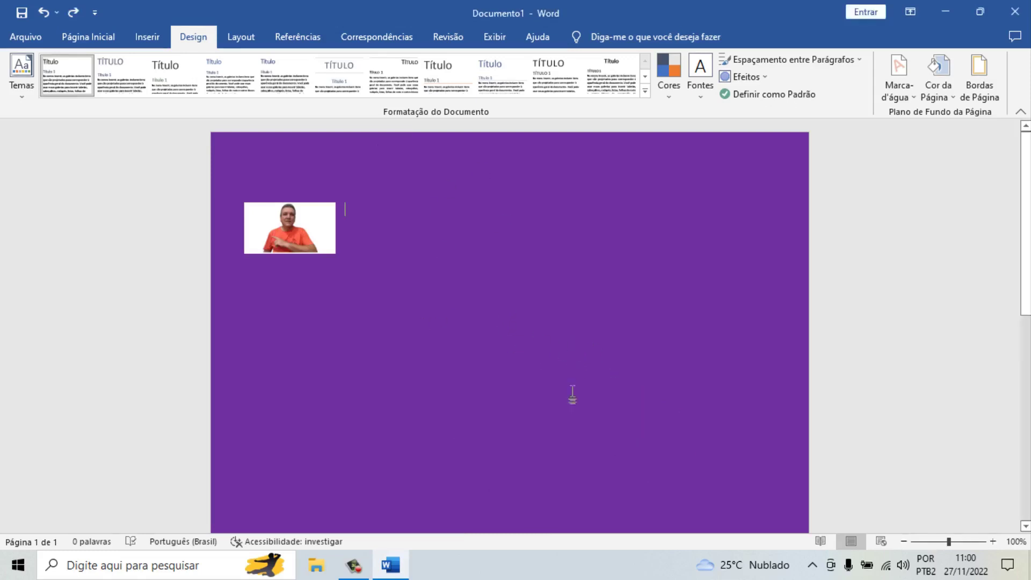
Step: Write the text "Ramos info" beside the picture on the purple page
left_click(96, 41)
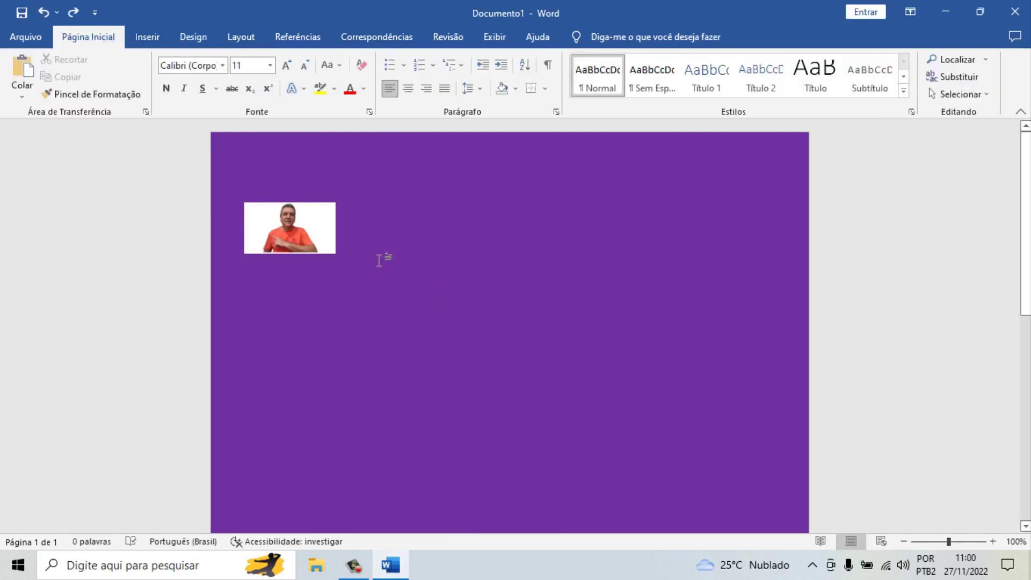
left_click(321, 248)
left_click(343, 353)
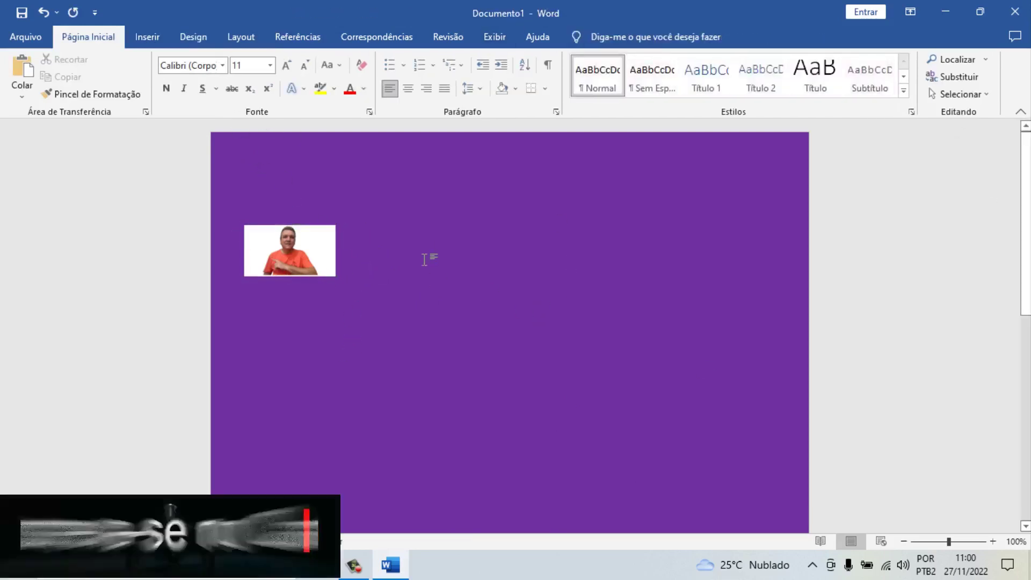
type("rAMOS")
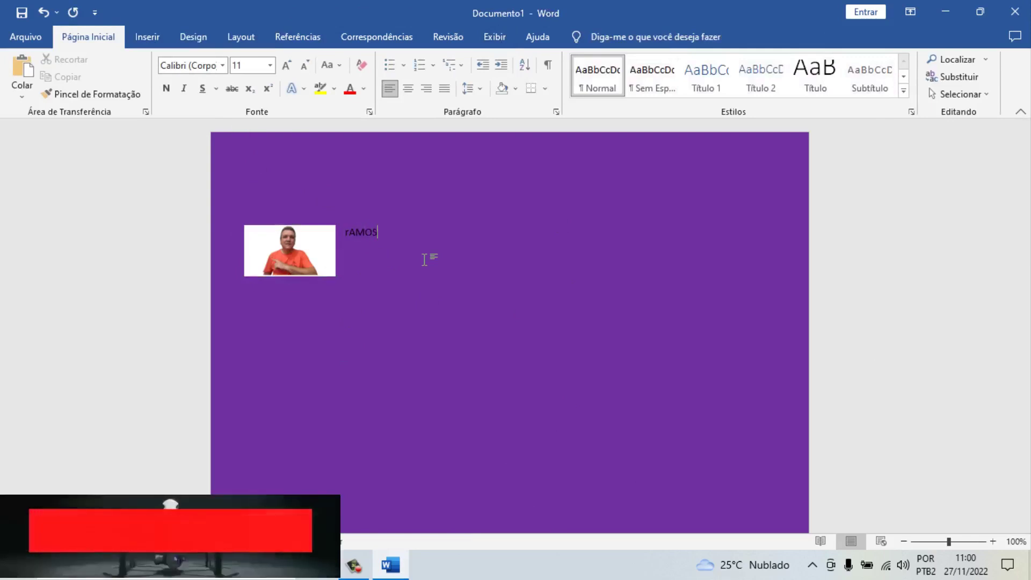
key("BackSpace")
key("BackSpace")
key("BackSpace")
key("BackSpace")
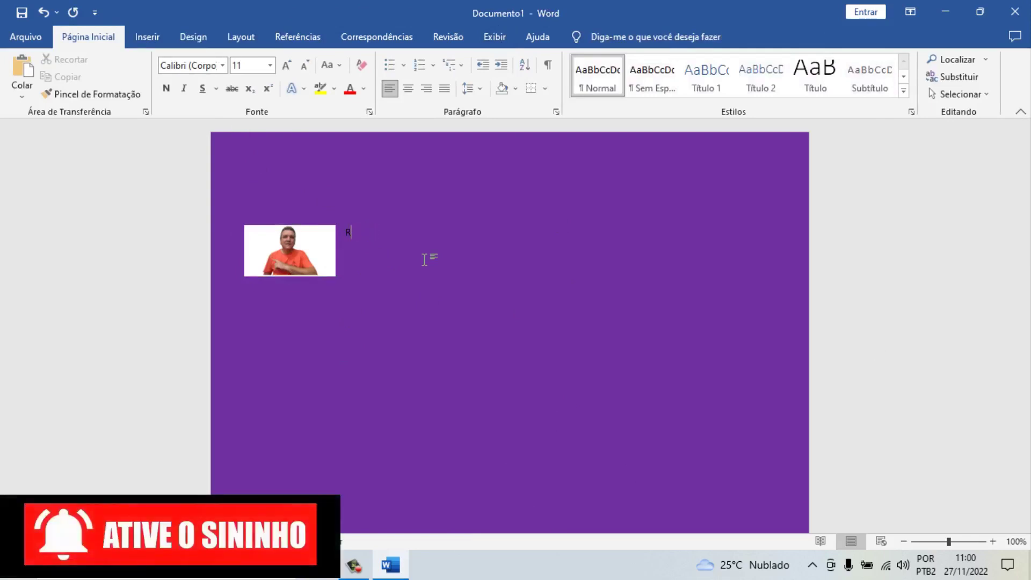
type("info")
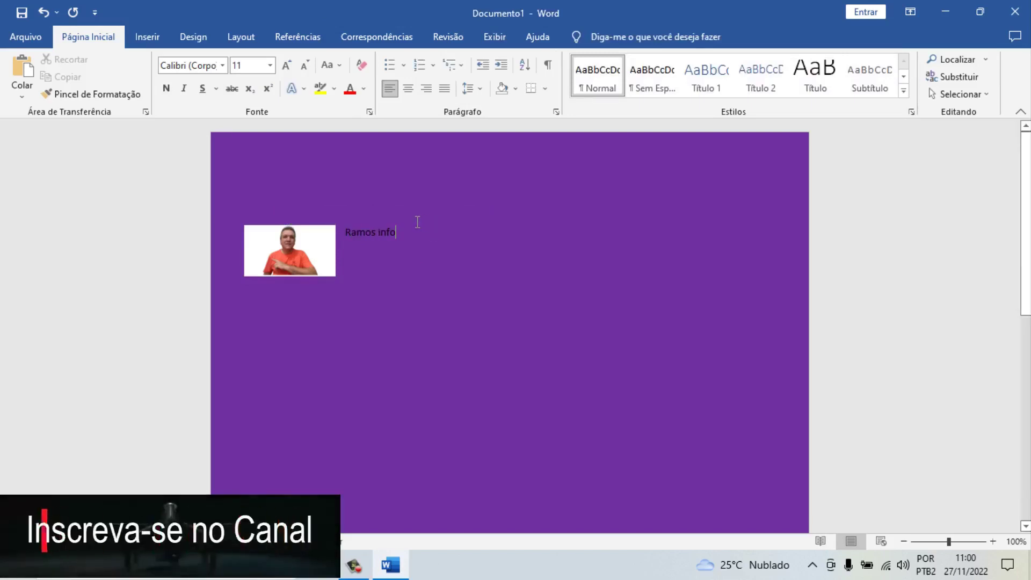
Step: Set the font size of the whole "Ramos info" text to 72
double_click(359, 232)
left_click(414, 236)
left_click_drag(414, 237, 354, 228)
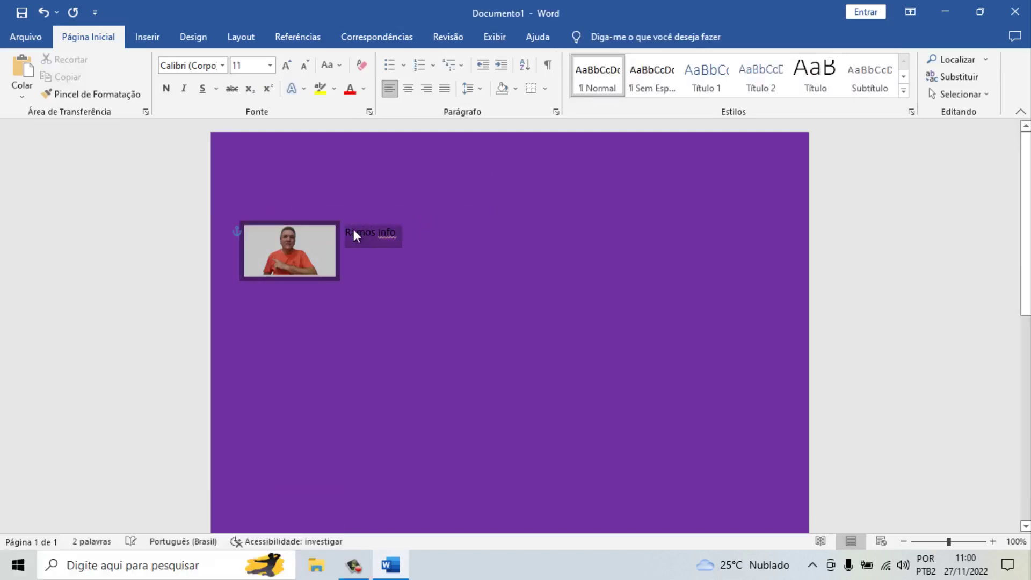
left_click(270, 65)
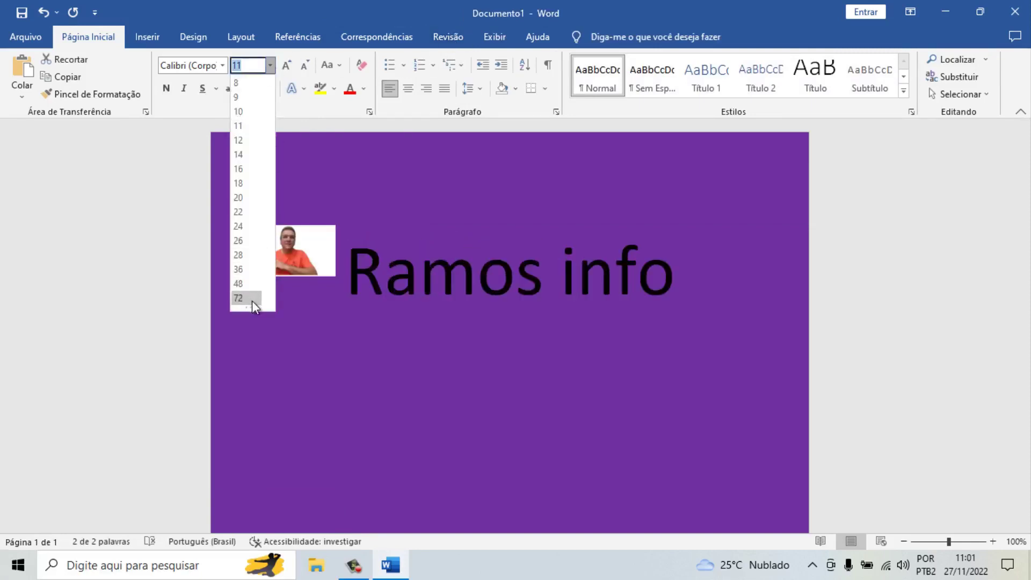
left_click(253, 299)
left_click(516, 273)
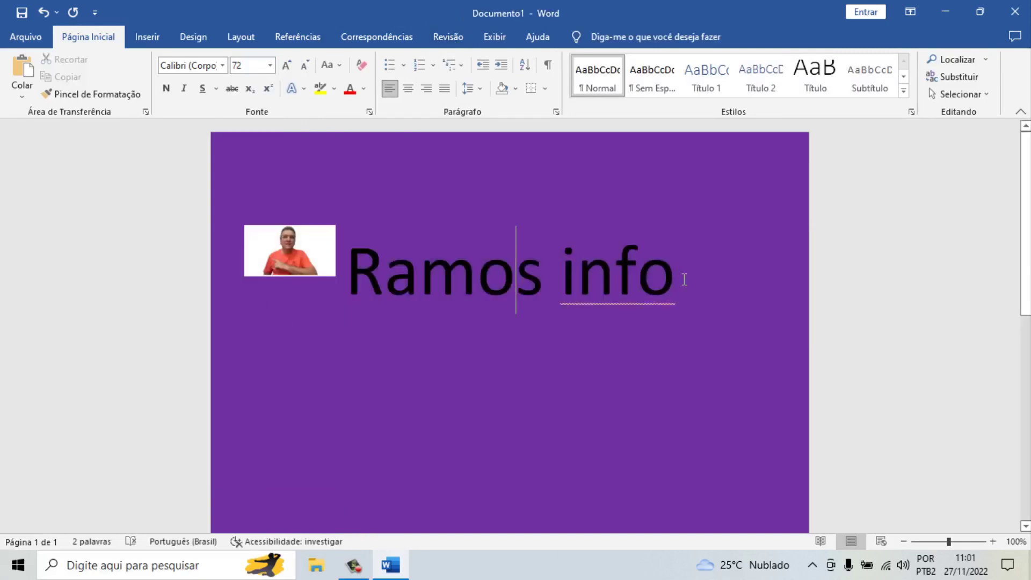
Step: Try bold formatting on the "Ramos info" text and remove it again
left_click_drag(683, 281, 385, 281)
left_click_drag(516, 284, 376, 279)
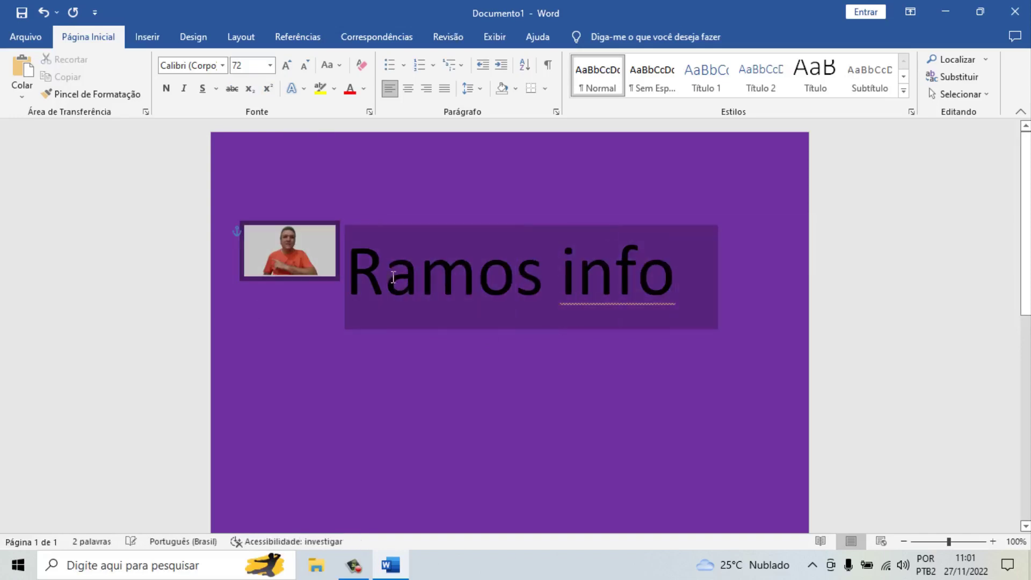
left_click(167, 89)
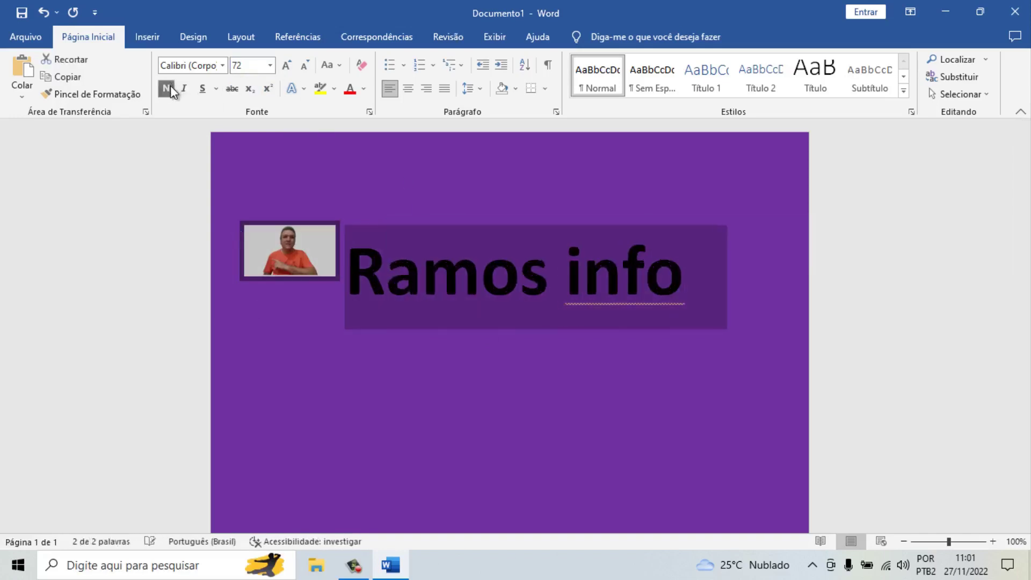
left_click(170, 88)
left_click(478, 282)
Step: Change the font color of the "Ramos info" text to white
left_click_drag(698, 283, 370, 207)
left_click(363, 88)
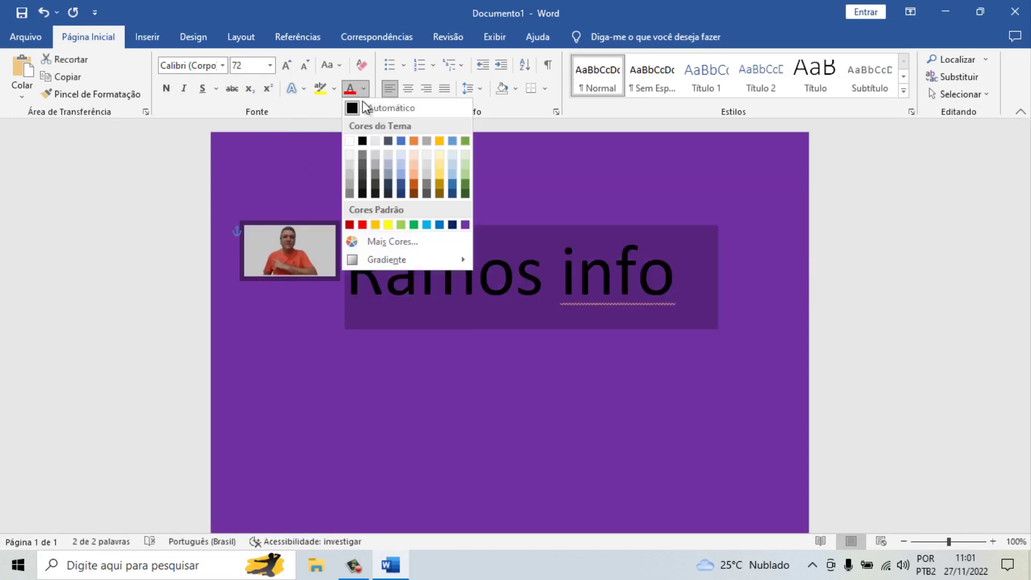
left_click(350, 141)
left_click(559, 284)
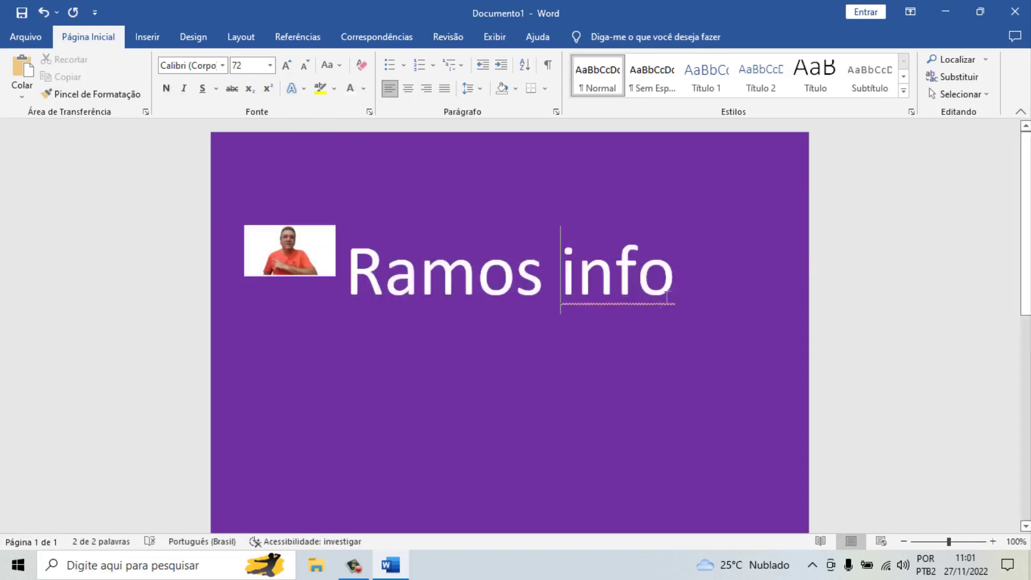
Step: Highlight the entire "Ramos info" text in yellow
left_click(686, 287)
triple_click(688, 285)
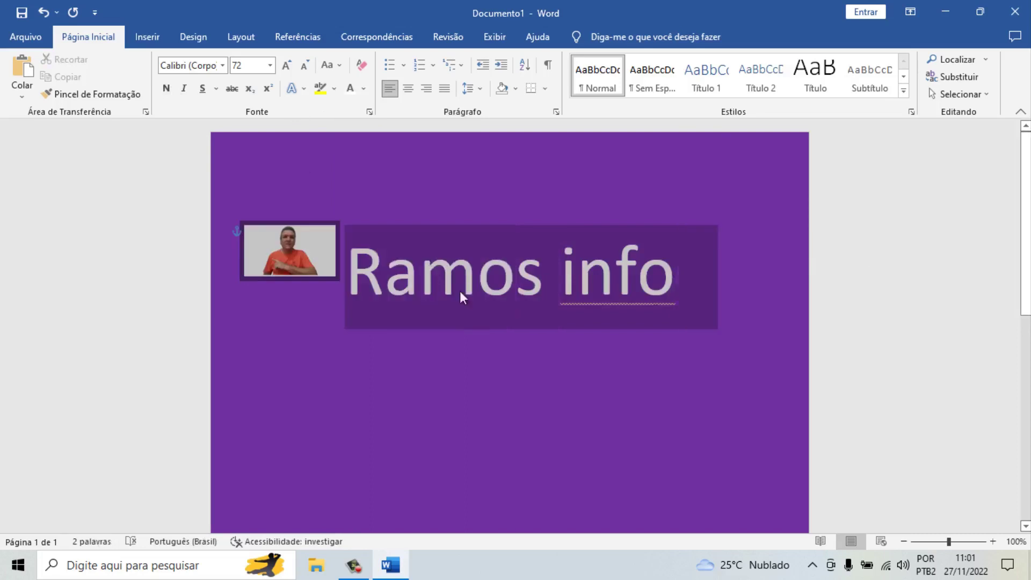
left_click(515, 279)
triple_click(448, 272)
left_click(320, 88)
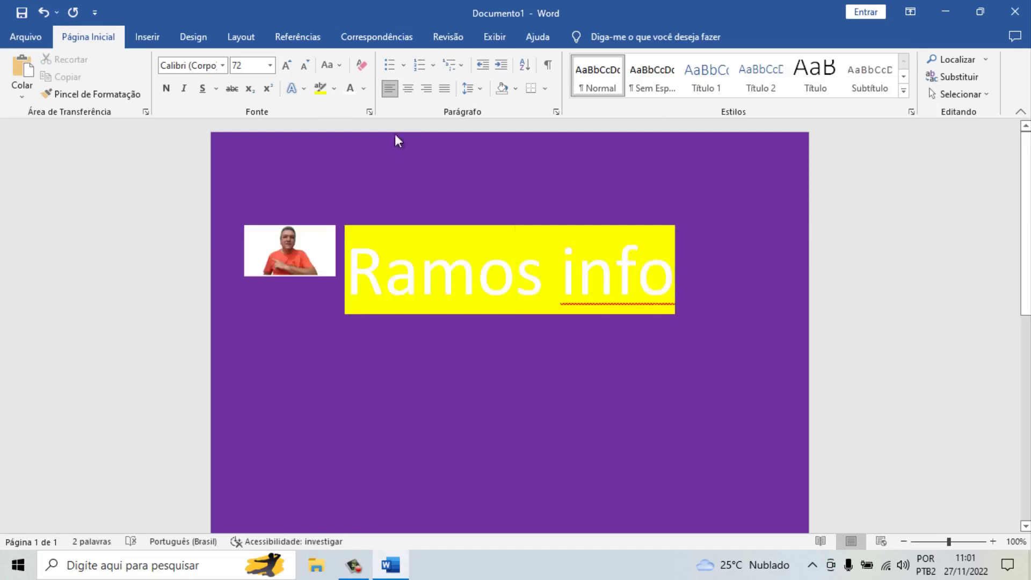
Step: Try underlining the highlighted "Ramos info" text and undo the underline
key("ctrl+Left")
left_click_drag(668, 269, 363, 214)
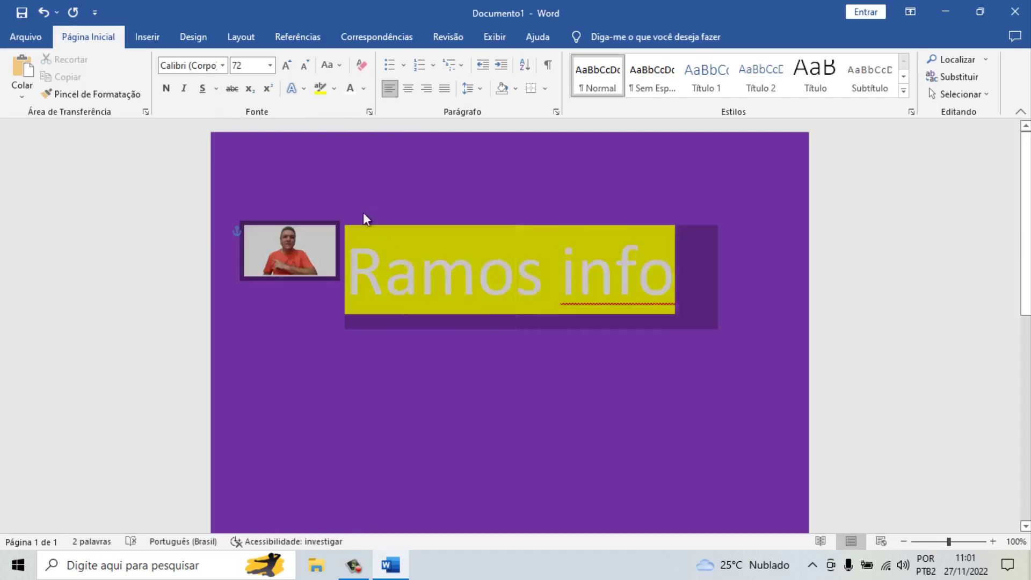
left_click(204, 89)
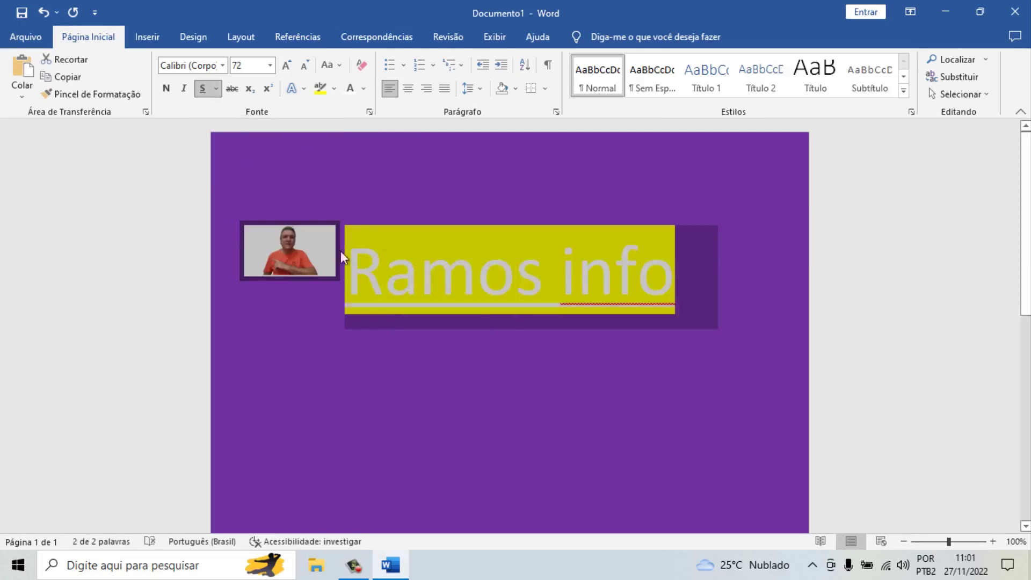
left_click(472, 333)
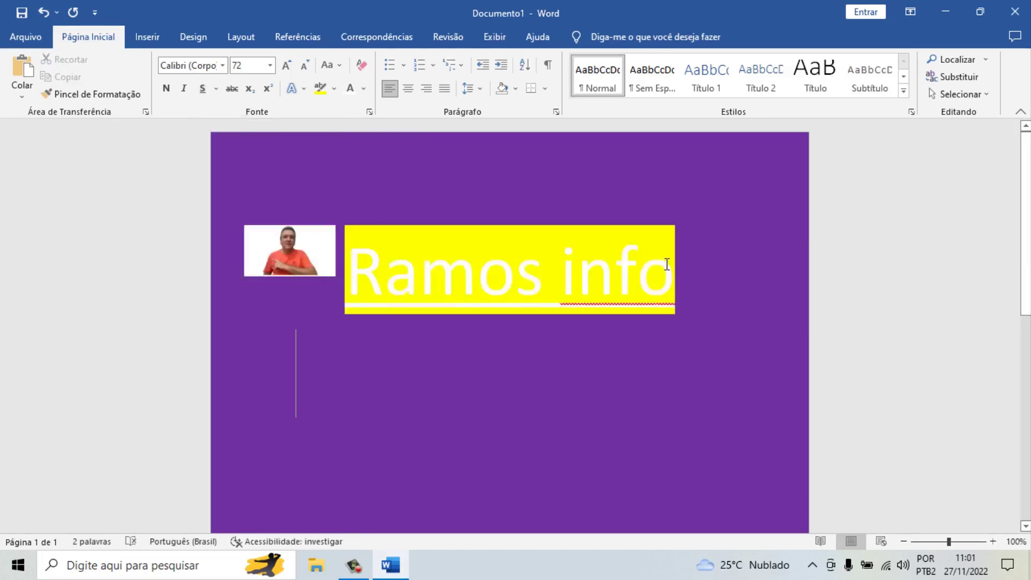
key("ctrl+z")
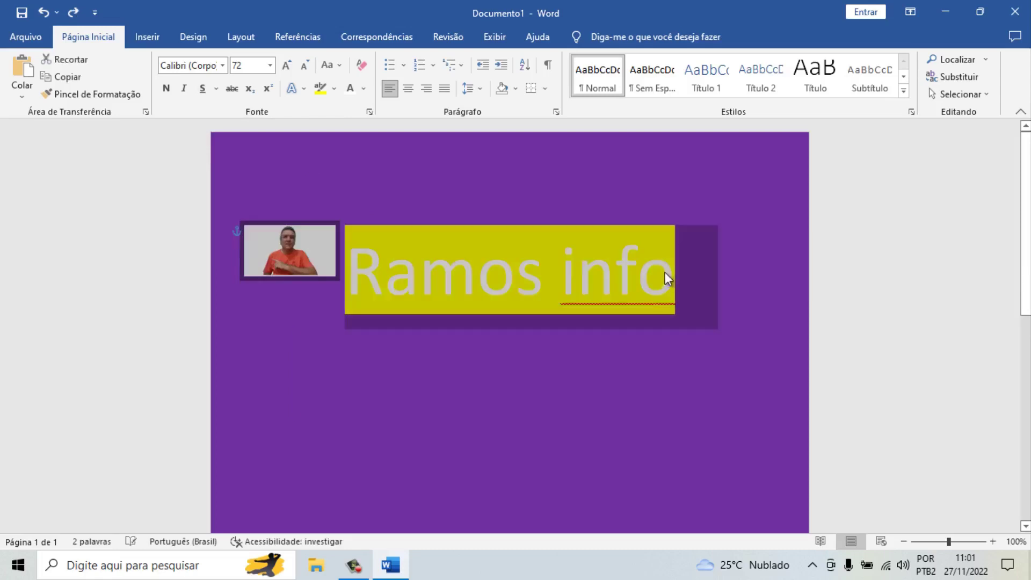
Step: Try italic formatting on the "Ramos info" text and turn it off again
left_click(678, 272)
triple_click(617, 274)
left_click(185, 86)
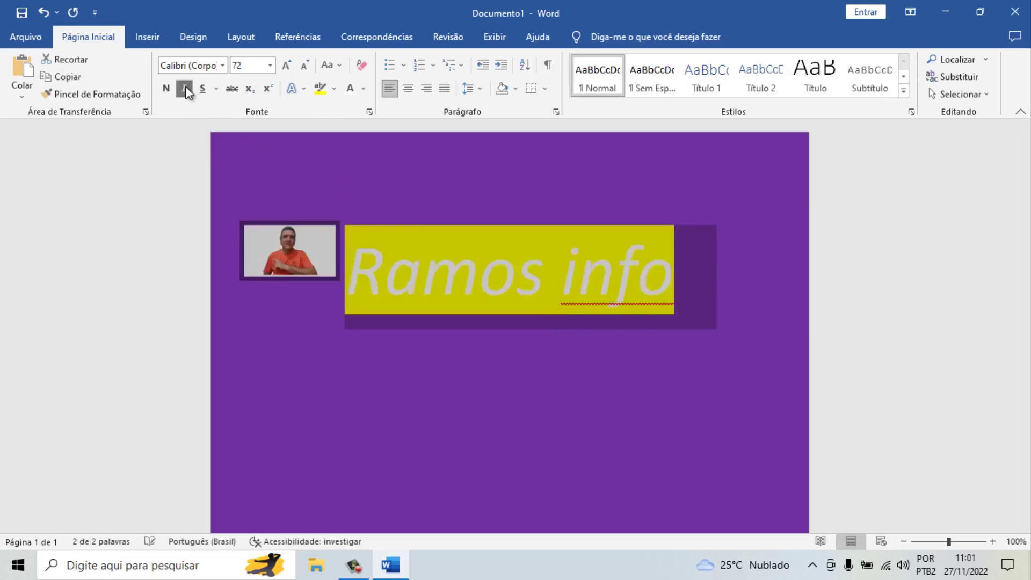
left_click(185, 86)
left_click(462, 259)
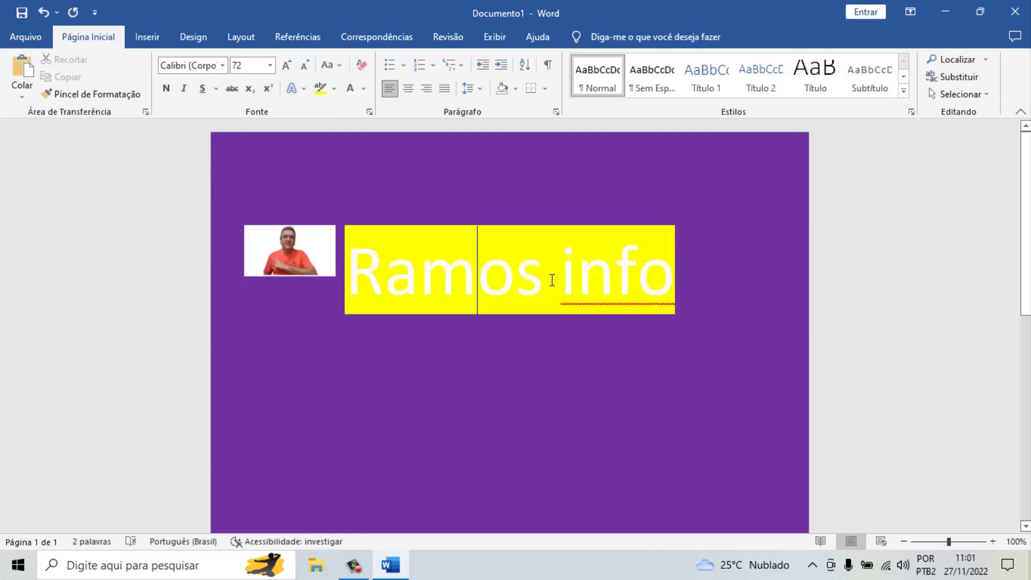
Step: Apply the bold blue text effect with a light outline and blue shadow to "Ramos info"
left_click_drag(684, 274, 386, 254)
left_click(292, 88)
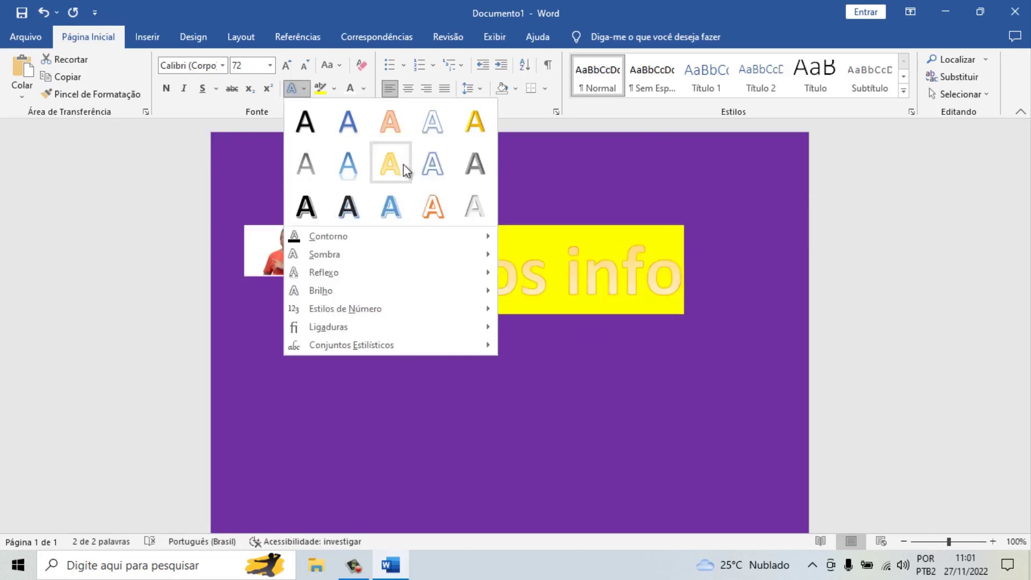
left_click(392, 209)
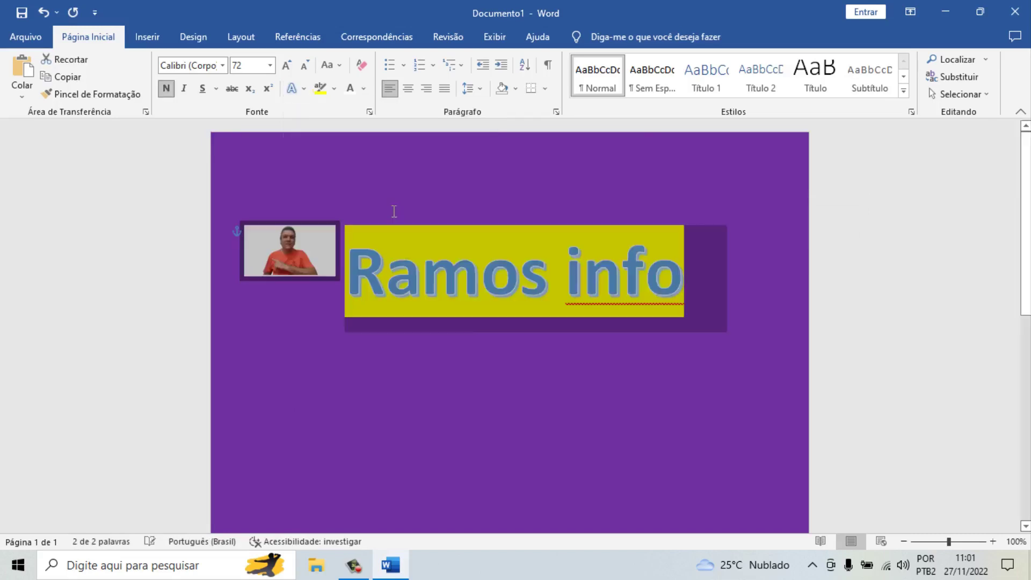
left_click(519, 327)
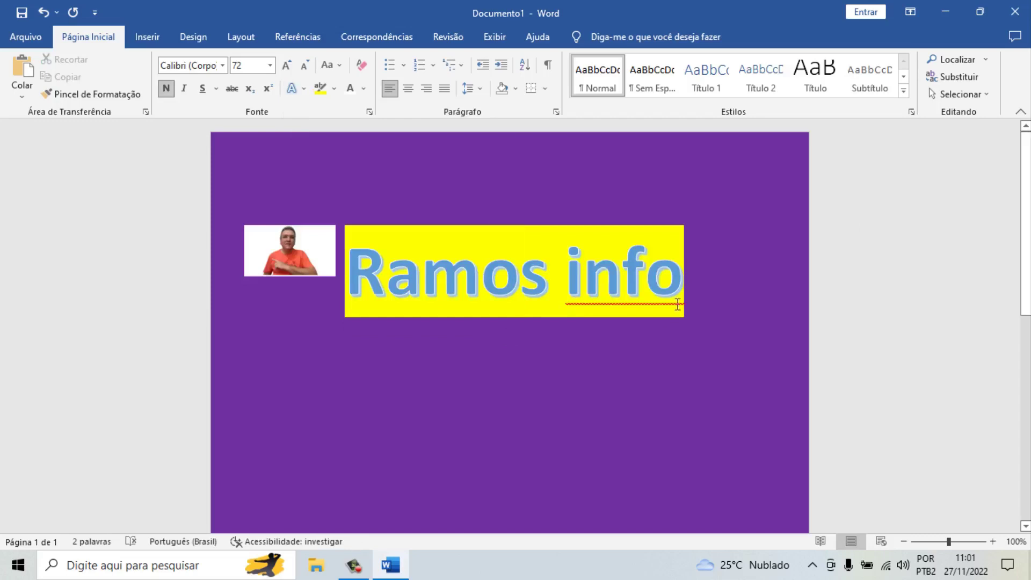
Step: Try centered alignment on the "Ramos info" text and align it to the right instead
left_click_drag(678, 303, 369, 175)
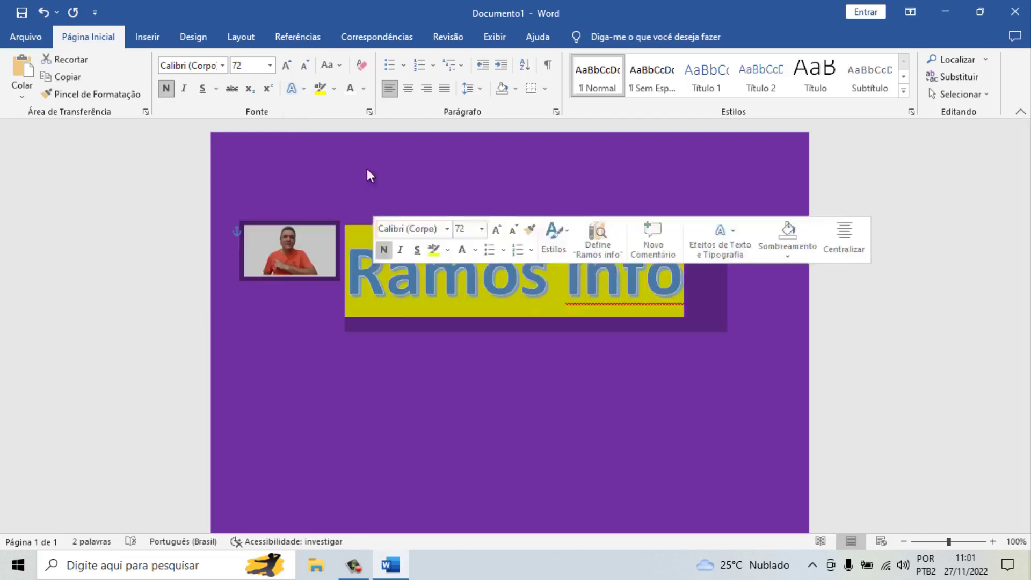
left_click(408, 91)
left_click(425, 89)
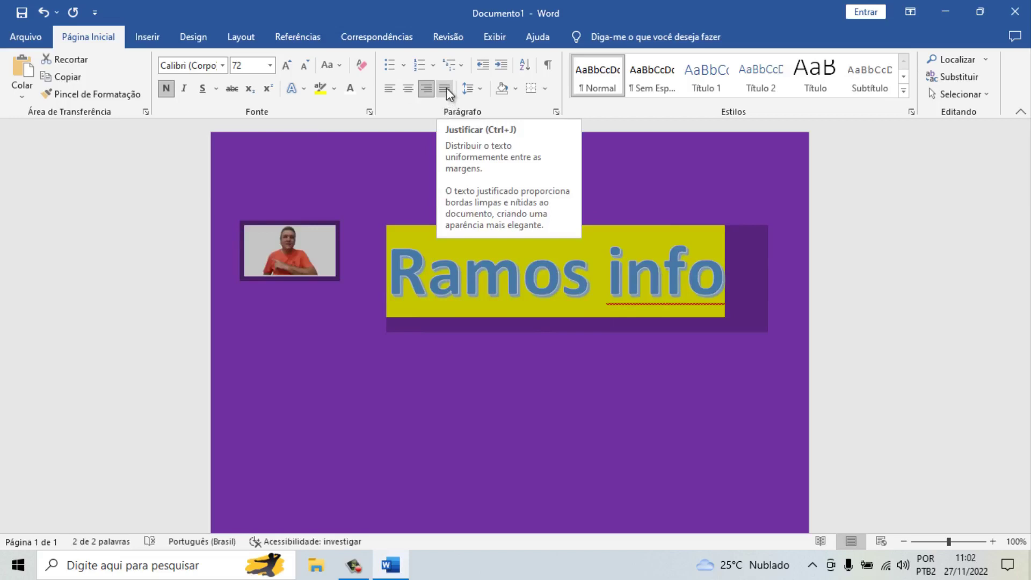
Step: Set the empty line below the "Ramos info" heading to 12 pt and center it
left_click(153, 39)
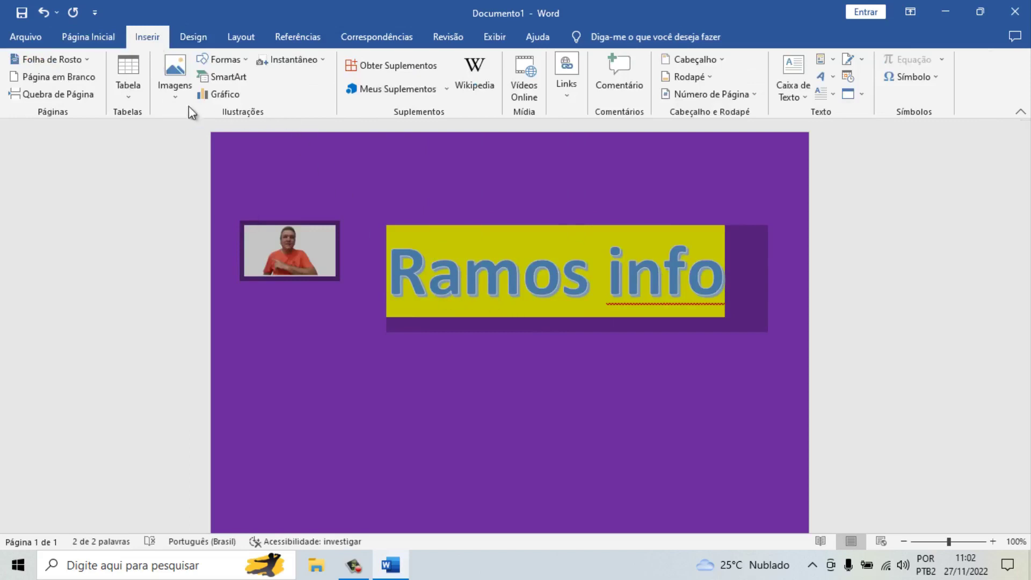
left_click(760, 320)
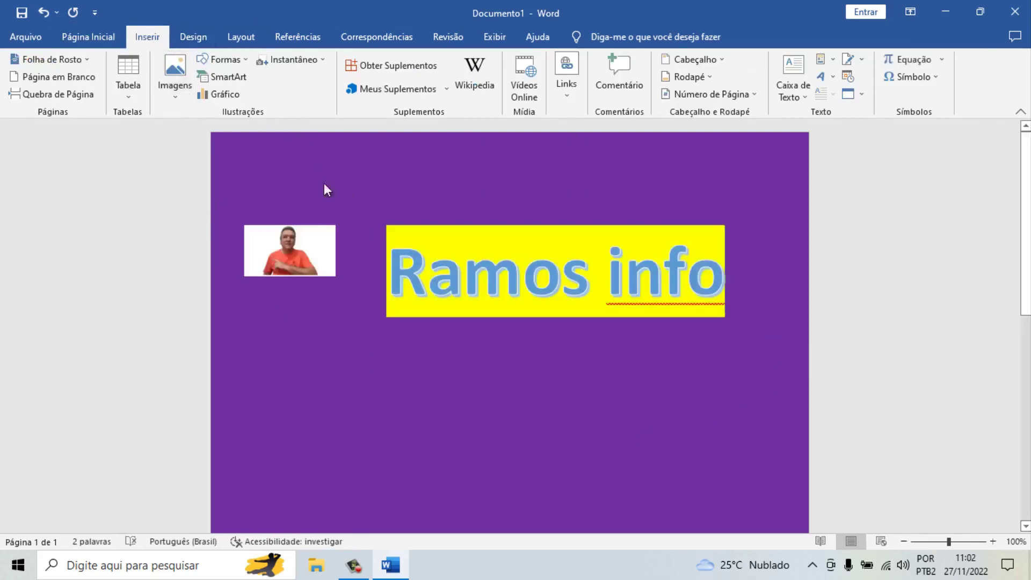
left_click(105, 35)
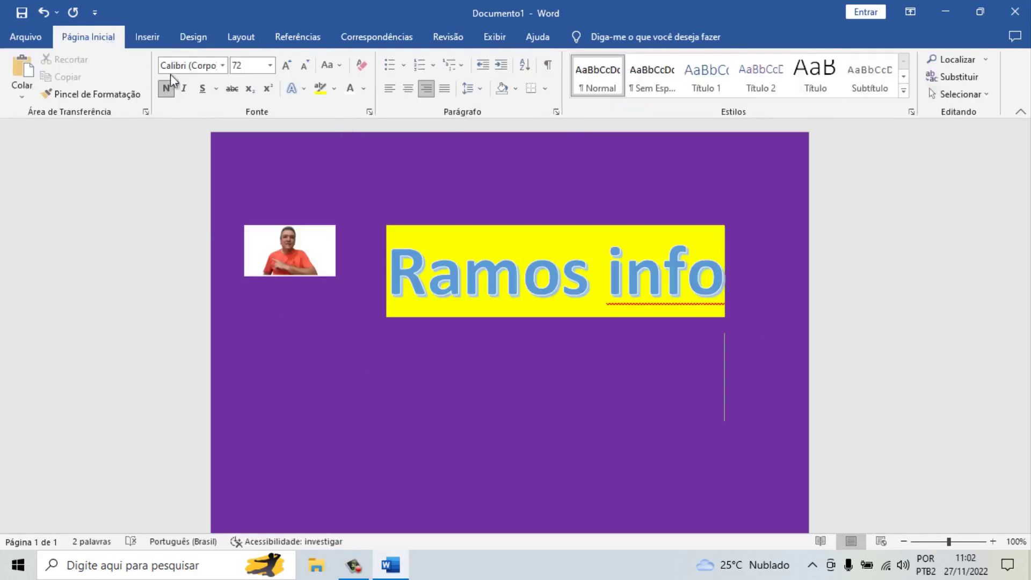
left_click(270, 65)
left_click(247, 227)
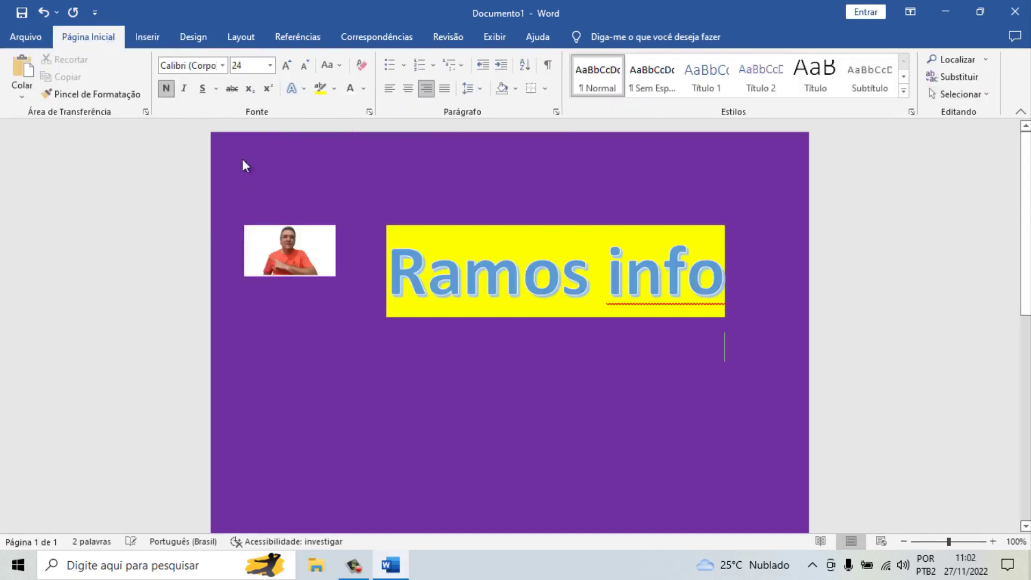
left_click(270, 65)
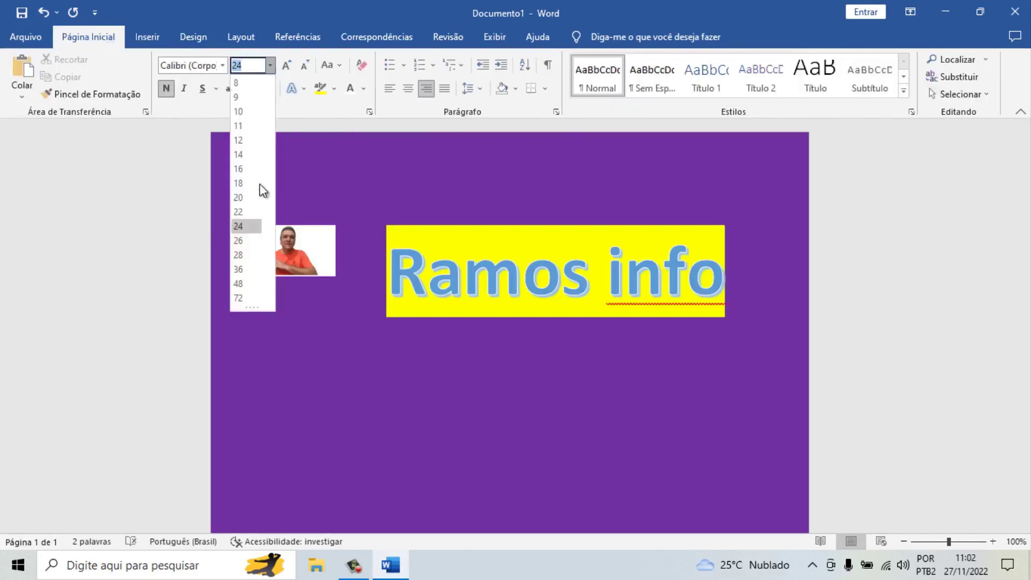
left_click(243, 140)
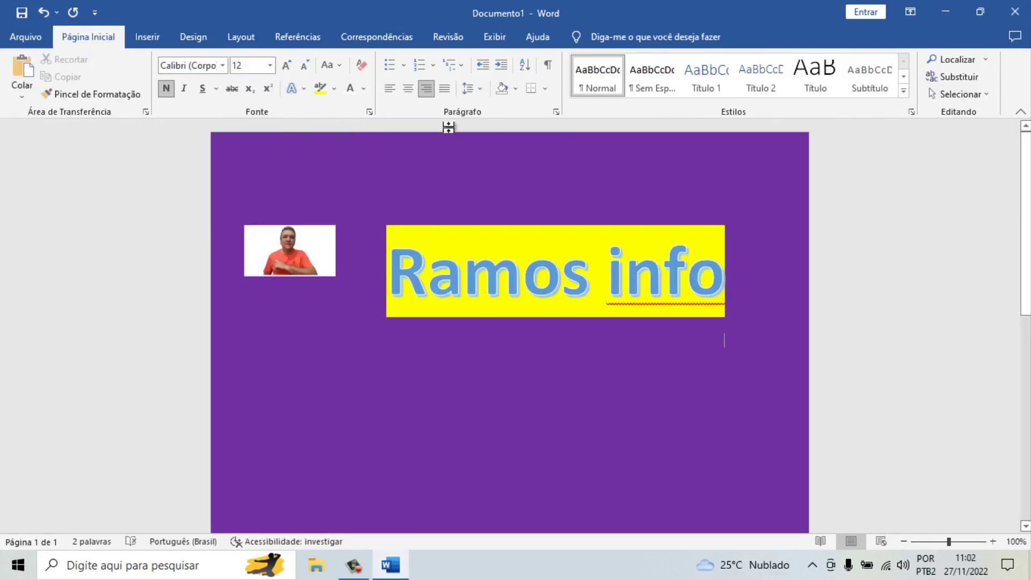
left_click(407, 89)
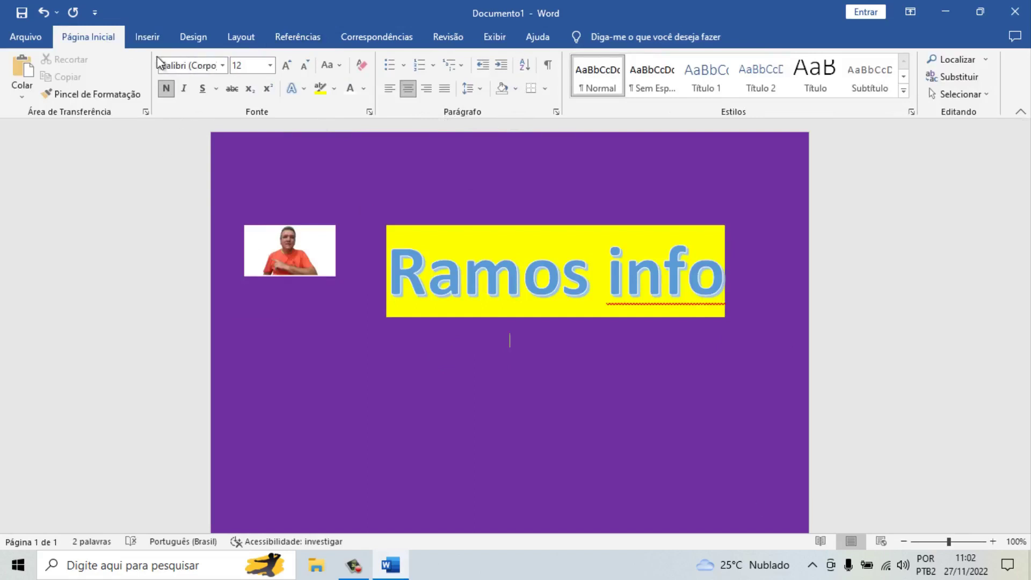
Step: Insert a table with 2 columns and 5 rows on the centered line below the heading
left_click(150, 36)
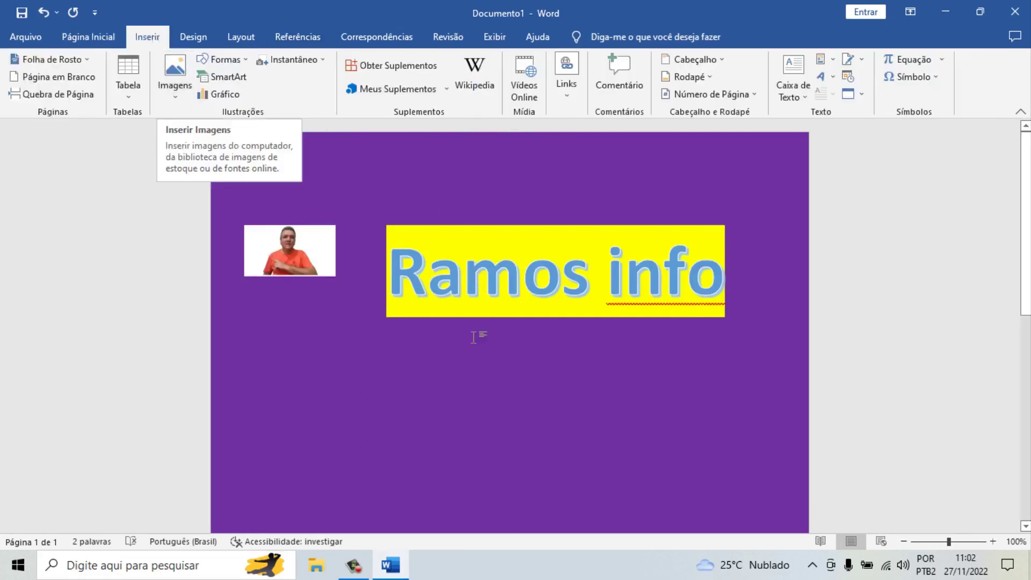
left_click(514, 351)
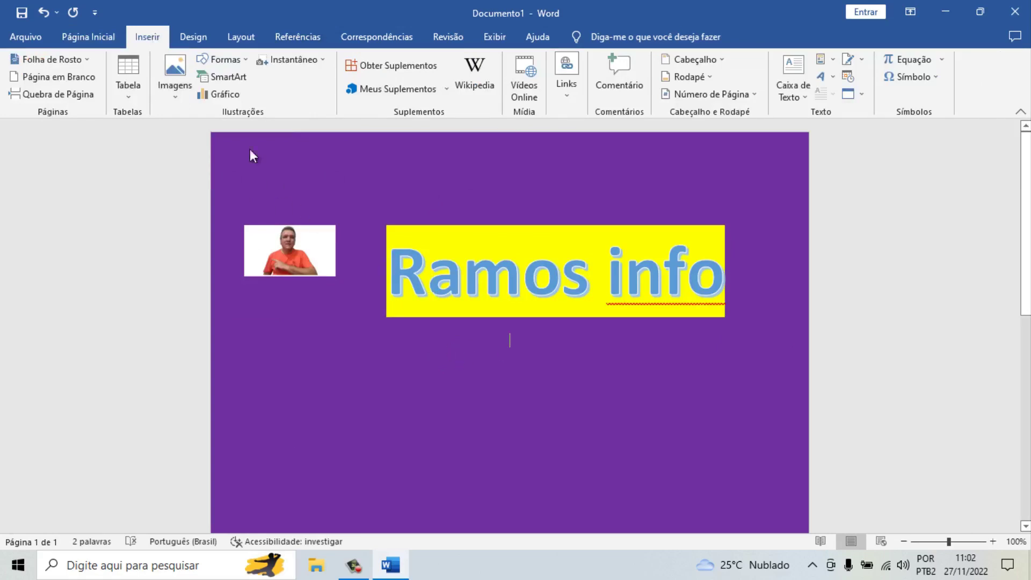
left_click(128, 86)
left_click(175, 250)
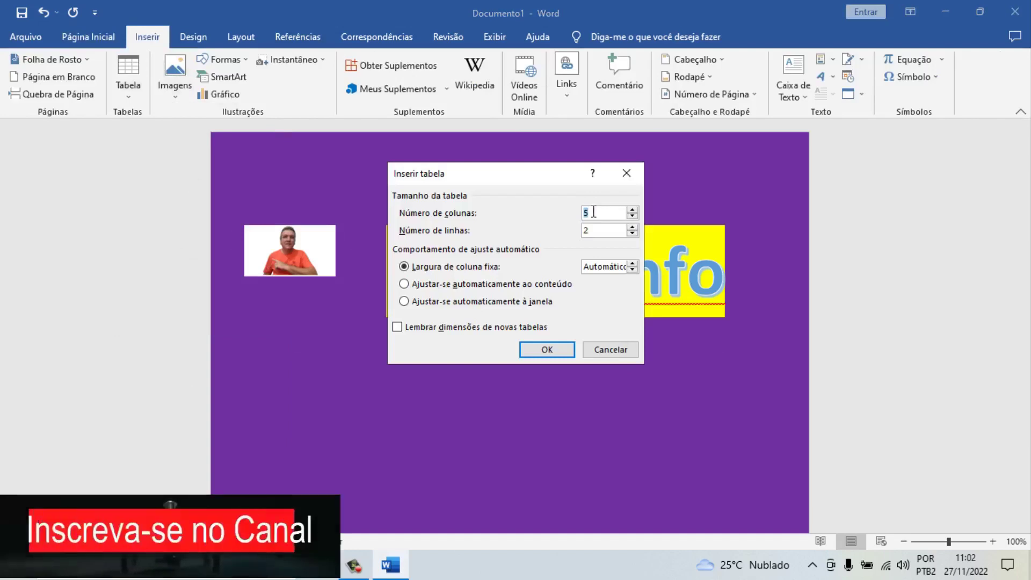
type("2")
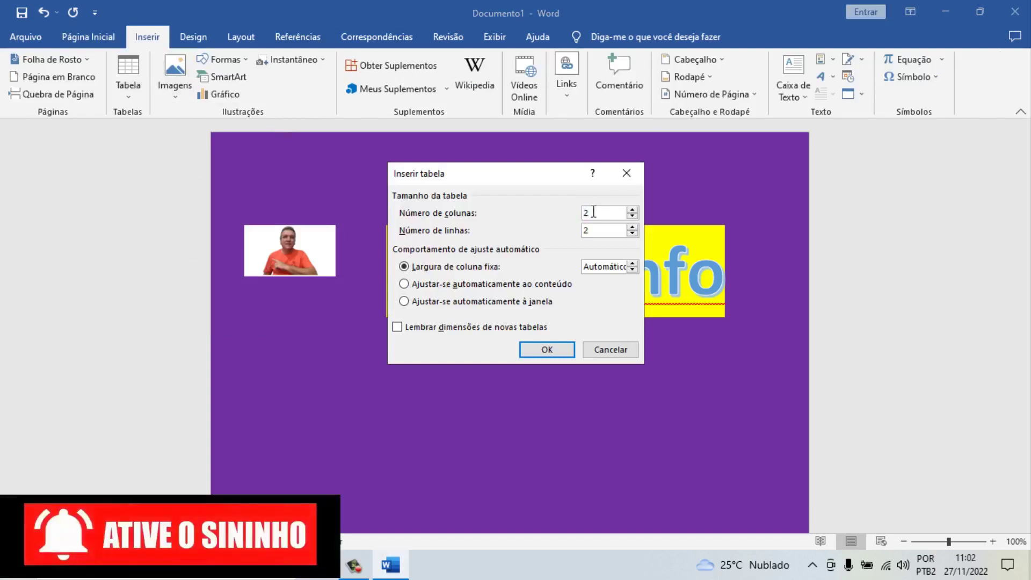
double_click(606, 231)
left_click(569, 348)
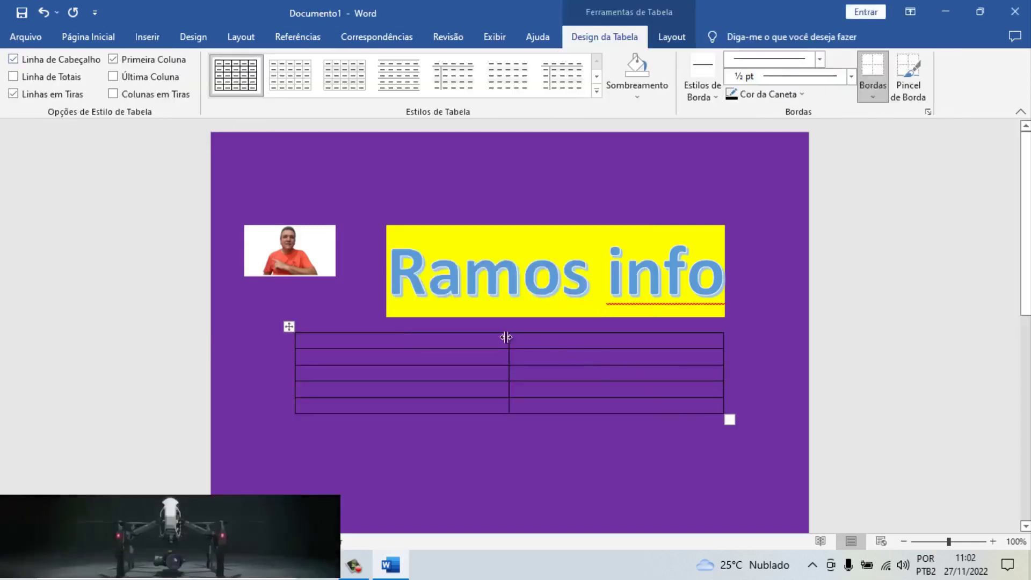
Step: Narrow the table's first column to fit two digits and enter 01 in each of its five cells
left_click_drag(506, 340, 324, 348)
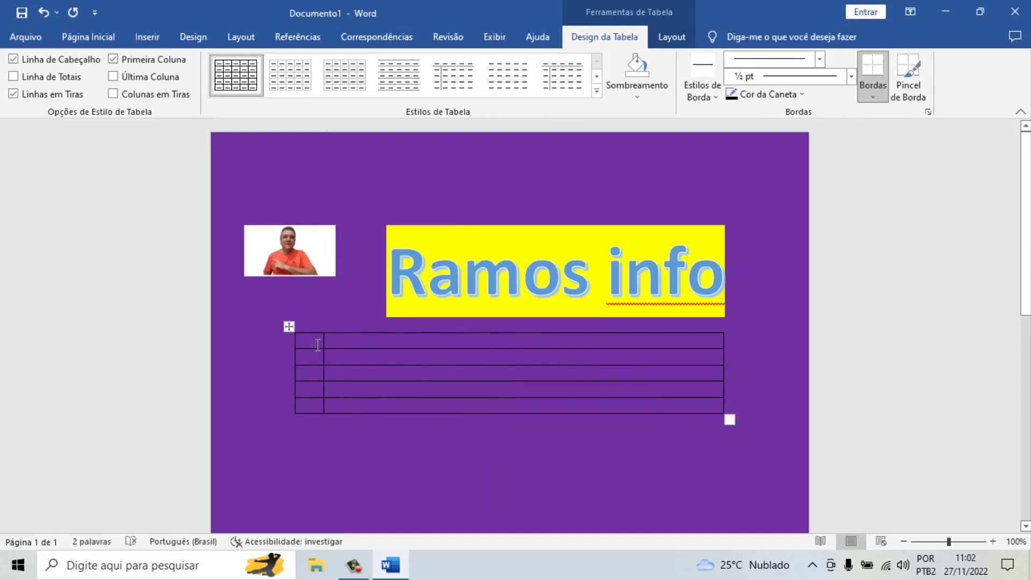
type("01")
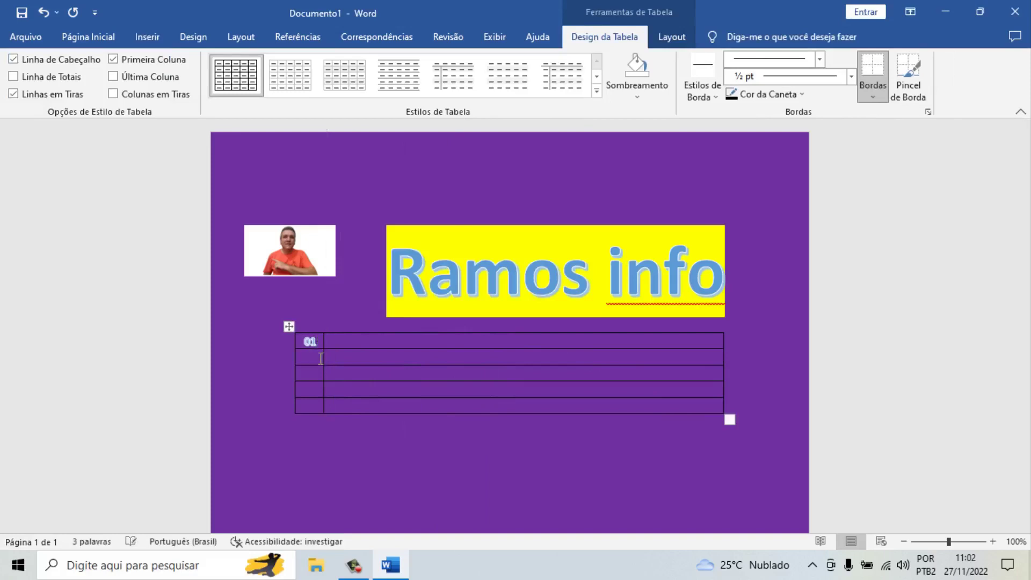
type("0101")
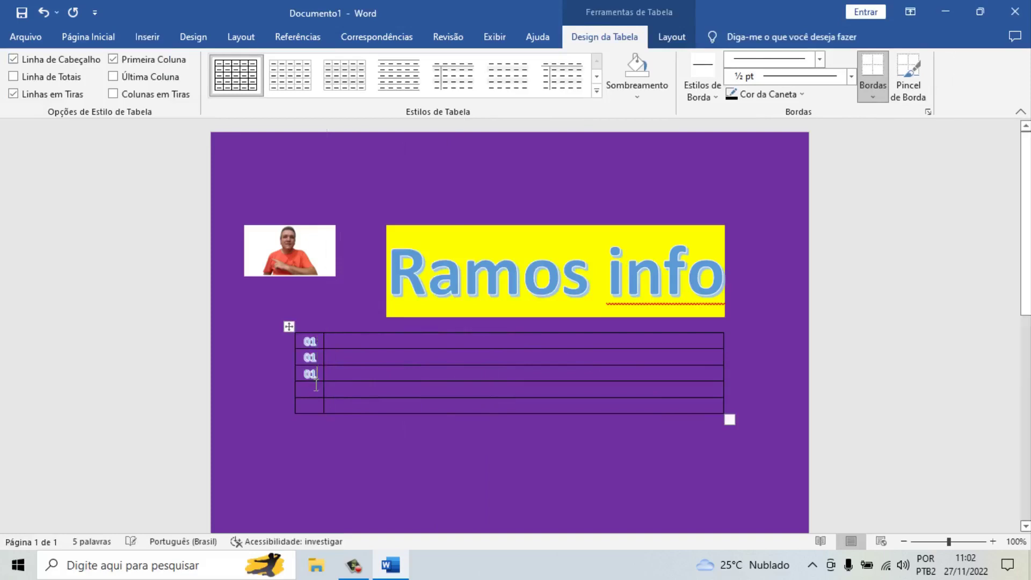
type("01")
left_click(320, 406)
type("01")
Step: Enter "casa" in the second cell of the first row and apply the plain black text effect to it
type("cas")
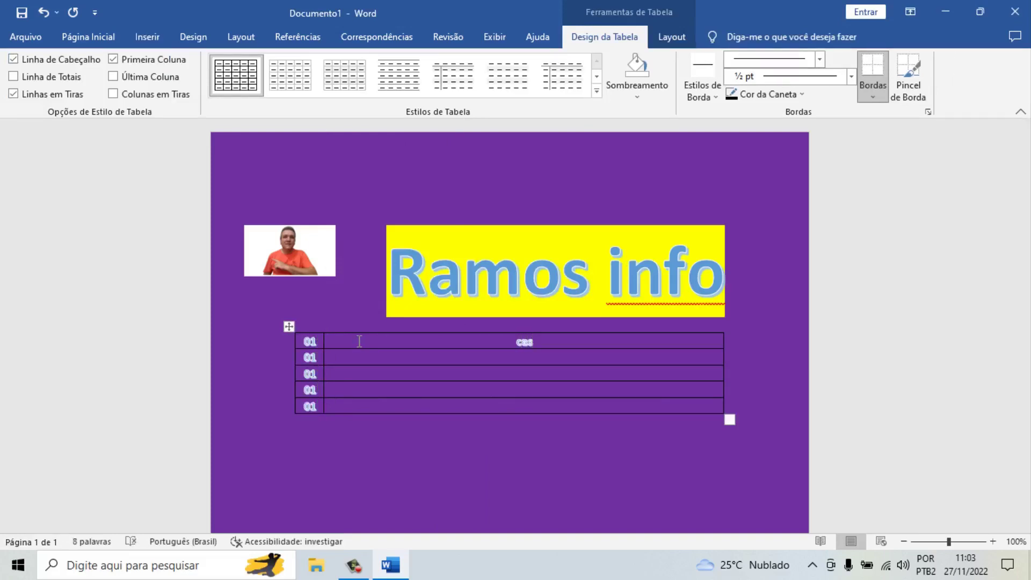
type("a")
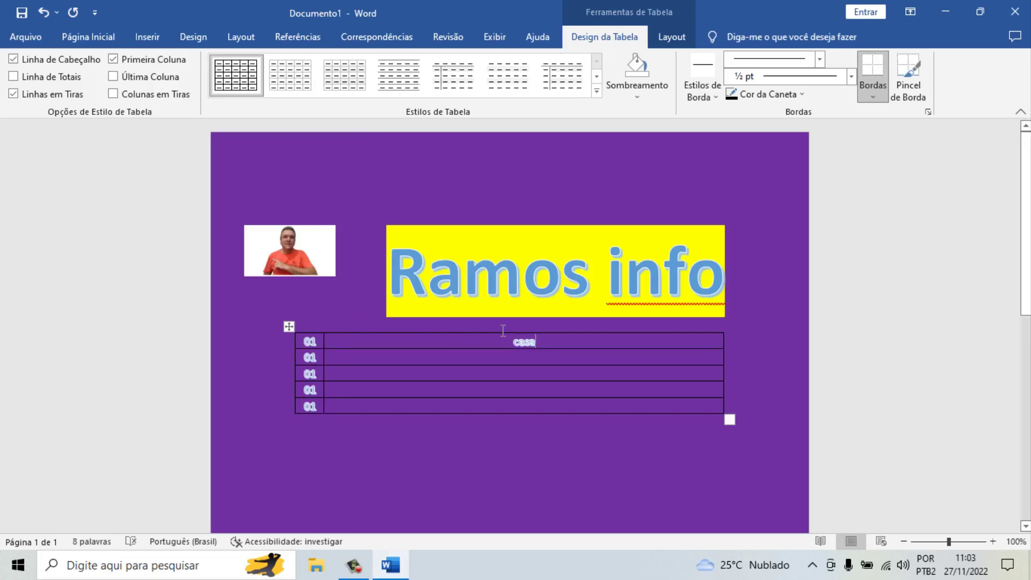
double_click(525, 343)
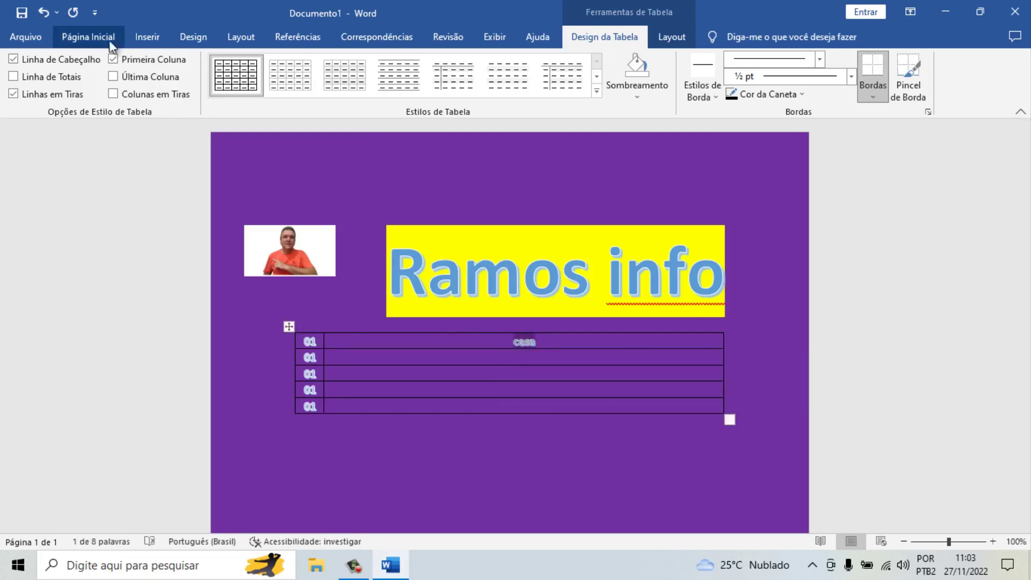
left_click(88, 36)
left_click(292, 88)
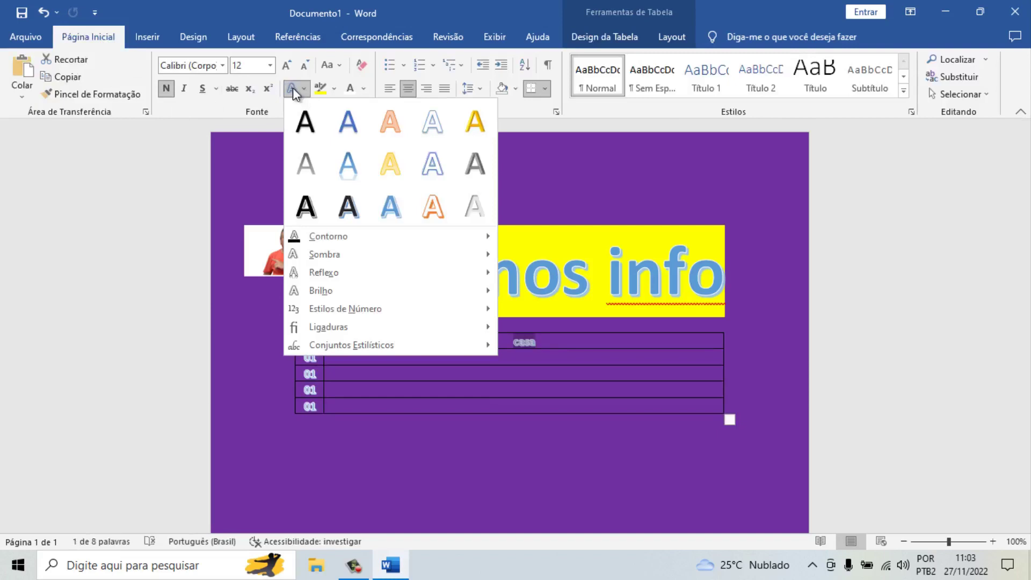
left_click(307, 129)
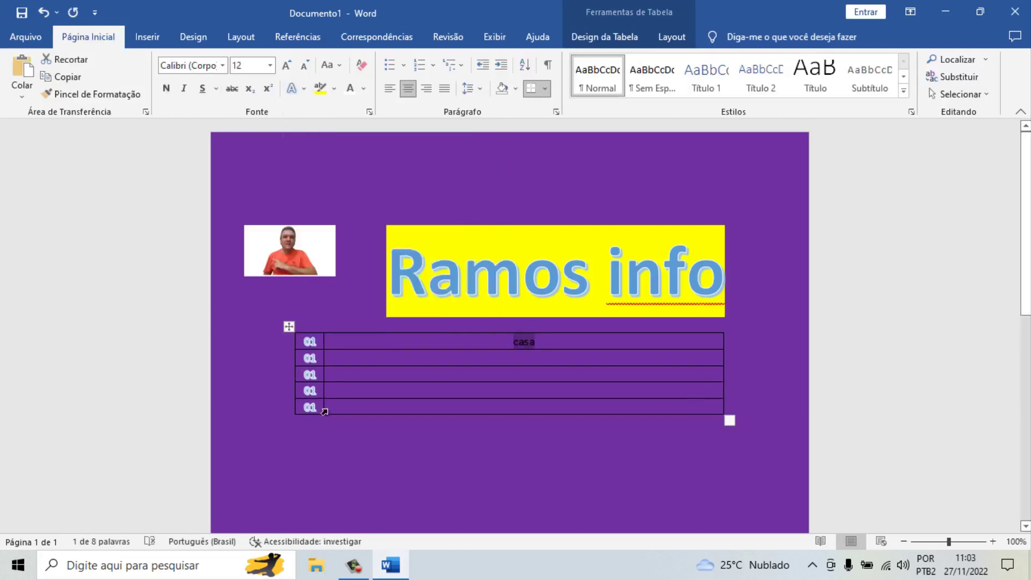
Step: Apply the plain black text effect to all the 01 entries in the first column
left_click_drag(320, 406, 310, 339)
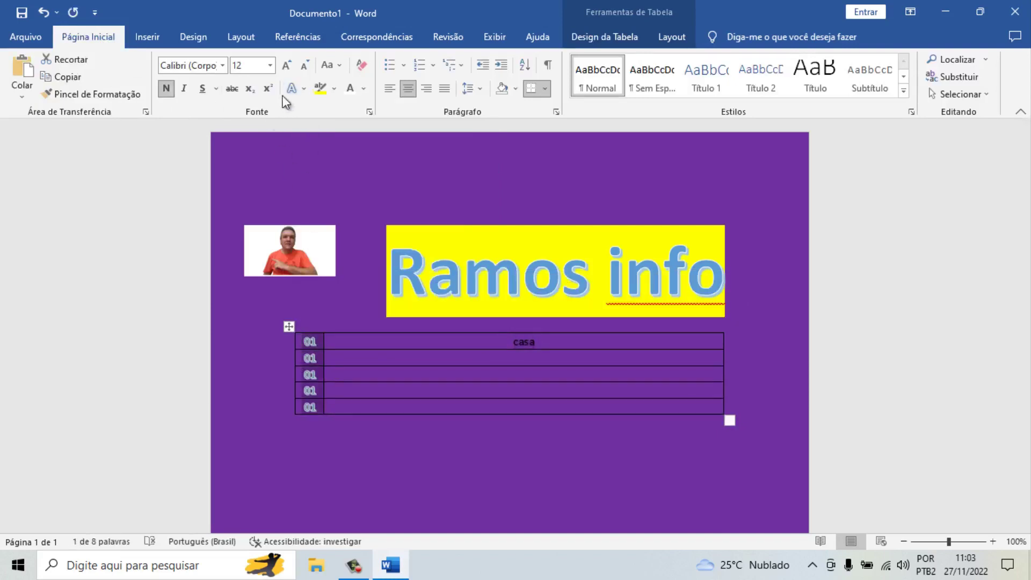
left_click(298, 92)
left_click(301, 126)
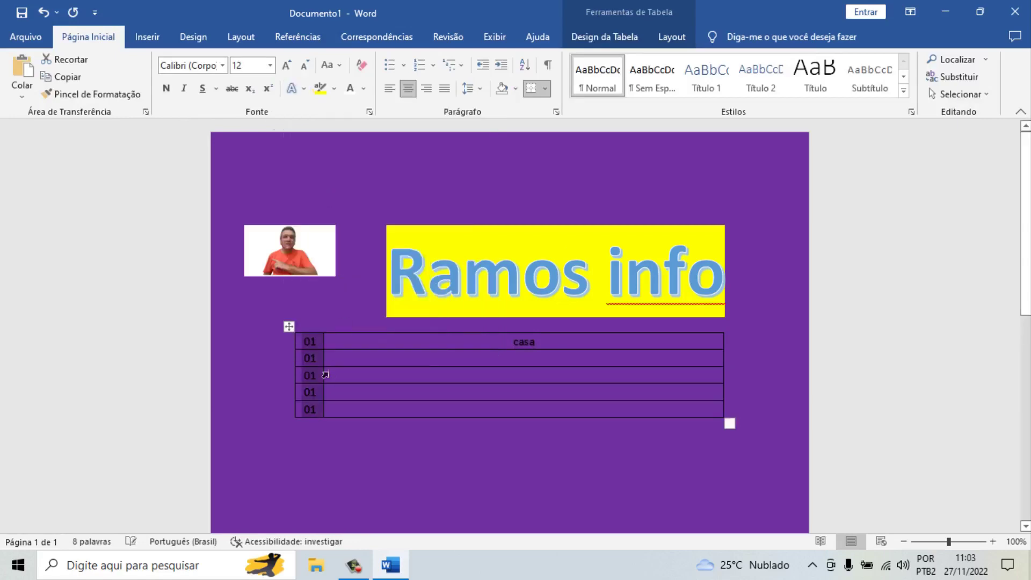
Step: Change the font color of the 01 entries and the word "casa" to the lightest off-white theme shade
left_click(363, 89)
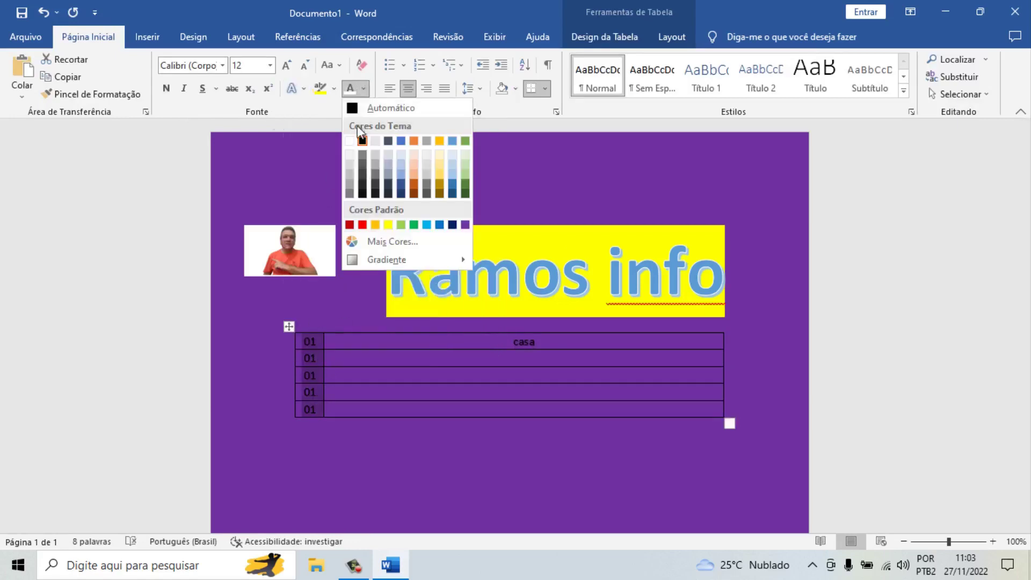
left_click(350, 157)
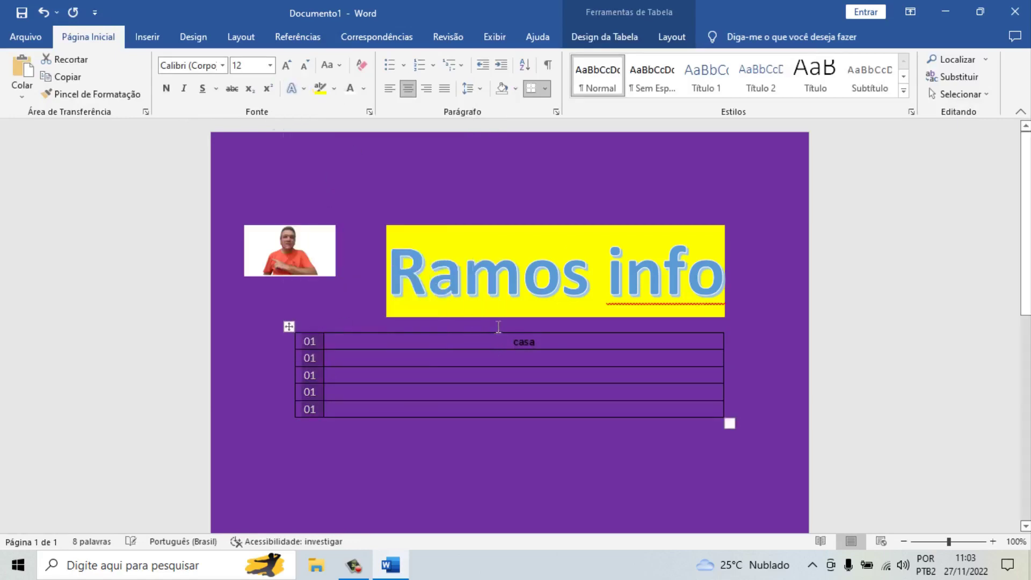
double_click(524, 342)
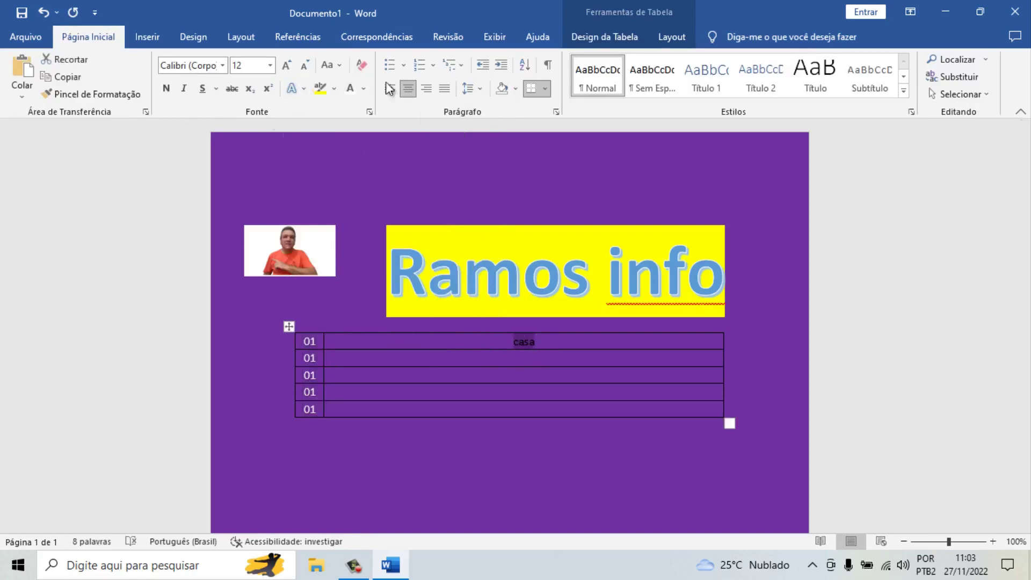
left_click(352, 89)
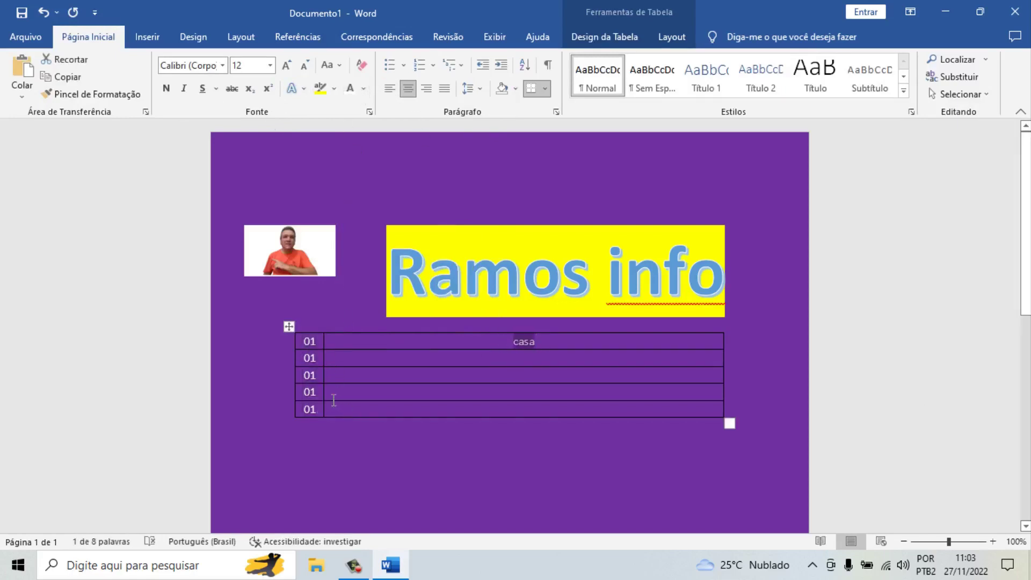
Step: Set the font size of the whole table to 22 pt
left_click_drag(334, 400, 306, 310)
left_click(269, 65)
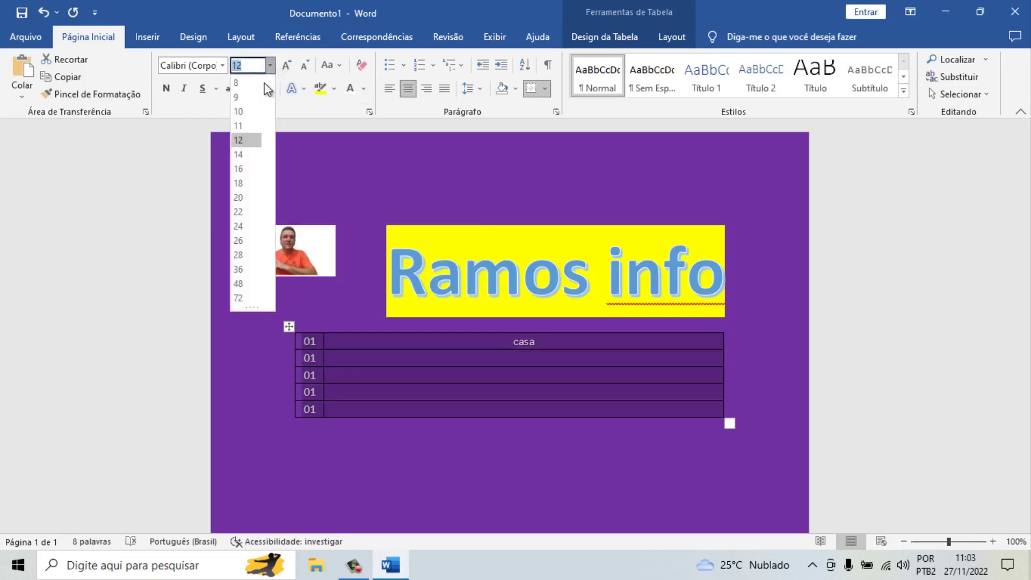
left_click(246, 213)
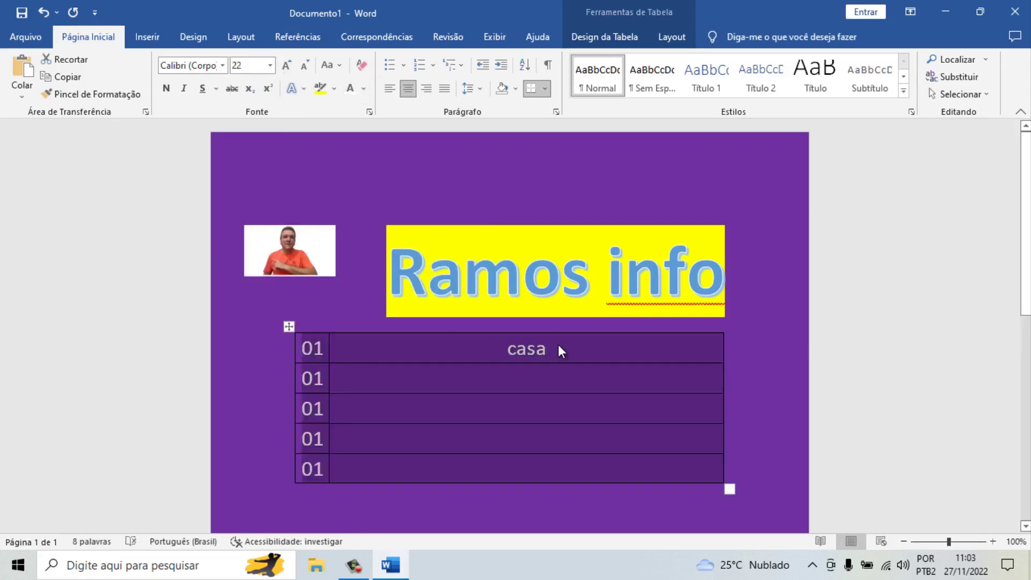
Step: Try to change the font of "casa" in the table's first row to Algerian
left_click(559, 345)
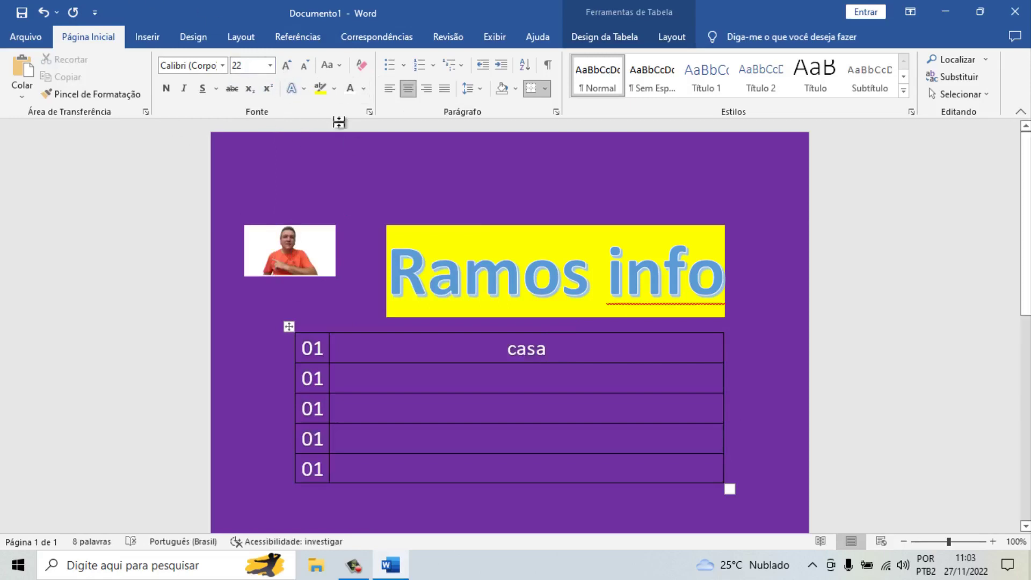
left_click(223, 62)
left_click(211, 269)
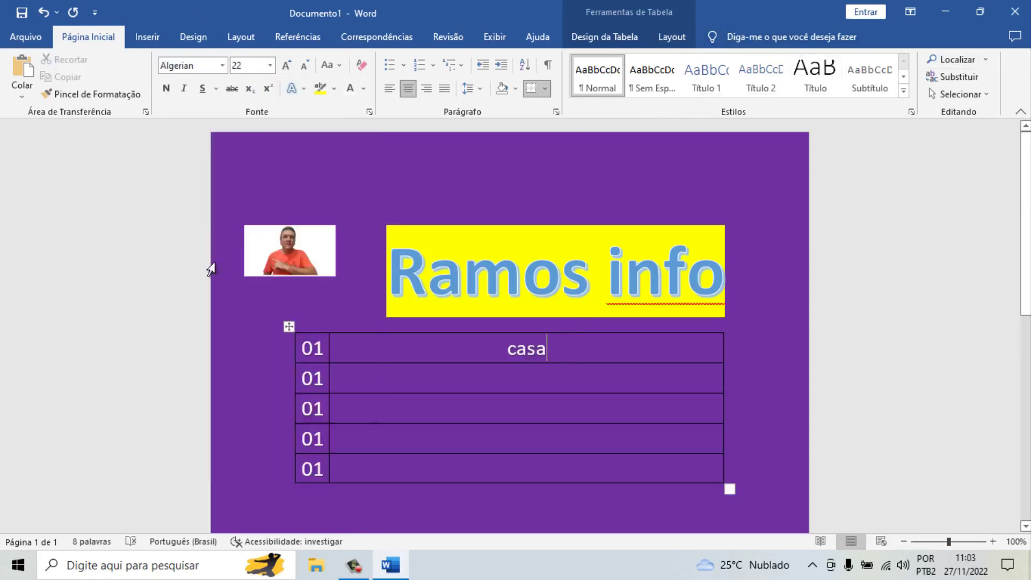